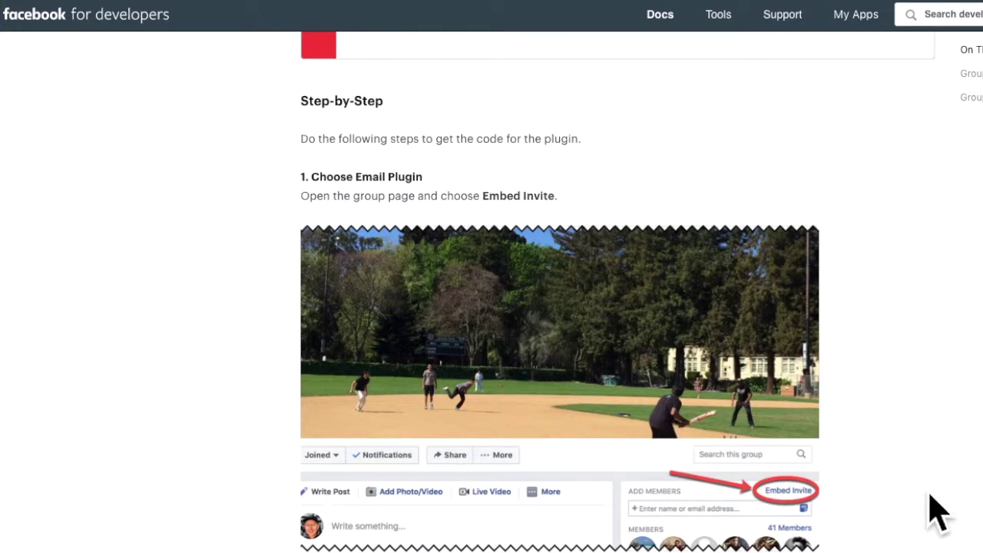
Browse the 'Footer and Header' plugin search results to find Insert Headers and Footers.
{"action": "scroll", "coordinate": [870, 488], "scroll_direction": "up", "scroll_amount": 3}
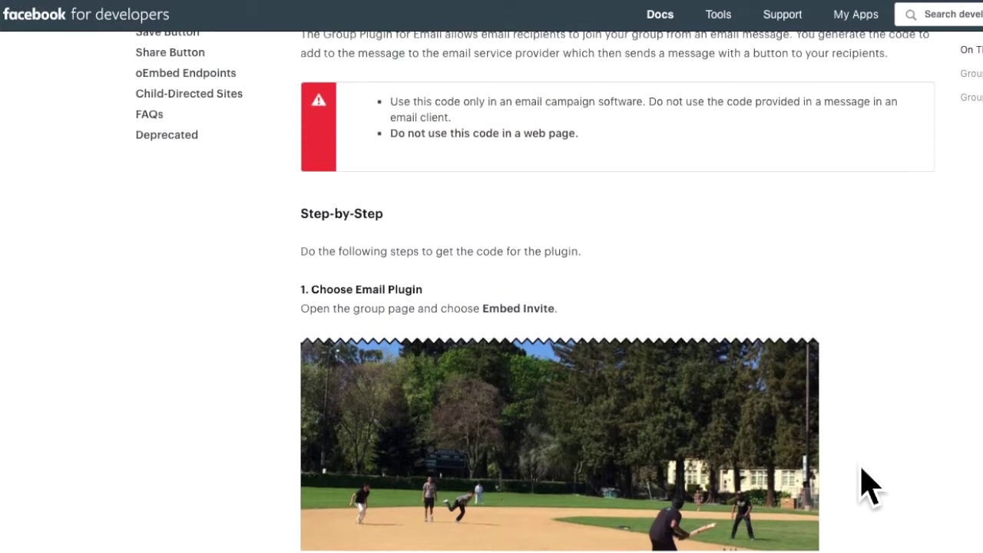
{"action": "scroll", "coordinate": [870, 487], "scroll_direction": "up", "scroll_amount": 2}
{"action": "scroll", "coordinate": [870, 488], "scroll_direction": "up", "scroll_amount": 2}
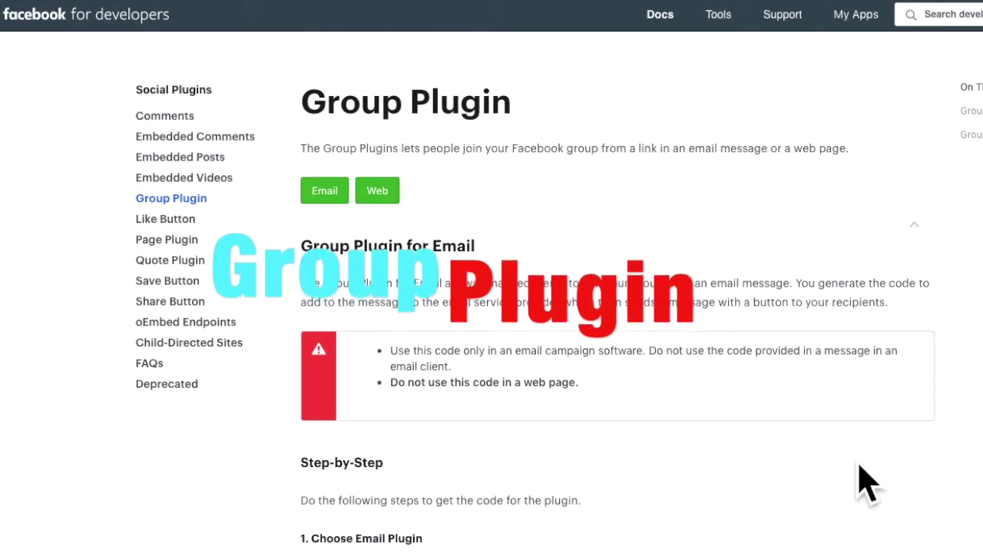
{"action": "scroll", "coordinate": [862, 467], "scroll_direction": "down", "scroll_amount": 1}
{"action": "scroll", "coordinate": [857, 465], "scroll_direction": "down", "scroll_amount": 3}
{"action": "scroll", "coordinate": [862, 484], "scroll_direction": "down", "scroll_amount": 4}
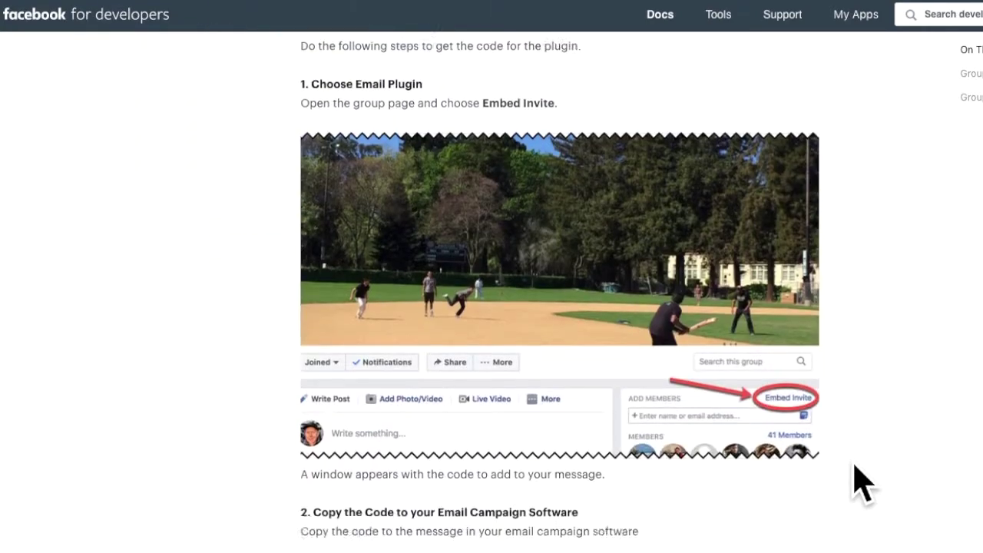
{"action": "scroll", "coordinate": [862, 483], "scroll_direction": "down", "scroll_amount": 1}
{"action": "scroll", "coordinate": [862, 484], "scroll_direction": "down", "scroll_amount": 2}
{"action": "scroll", "coordinate": [863, 484], "scroll_direction": "down", "scroll_amount": 3}
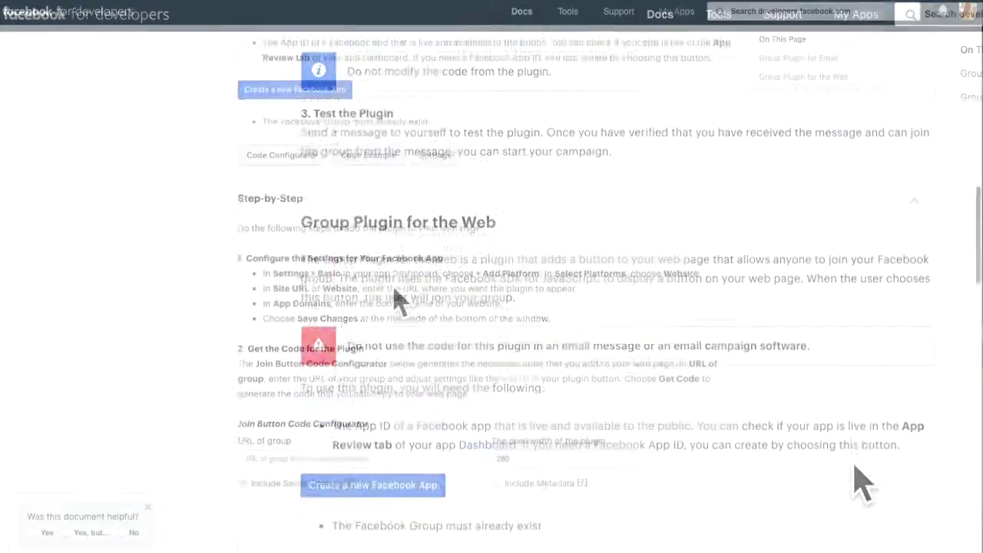
{"action": "scroll", "coordinate": [397, 296], "scroll_direction": "up", "scroll_amount": 5}
{"action": "scroll", "coordinate": [397, 376], "scroll_direction": "up", "scroll_amount": 2}
{"action": "scroll", "coordinate": [403, 299], "scroll_direction": "up", "scroll_amount": 4}
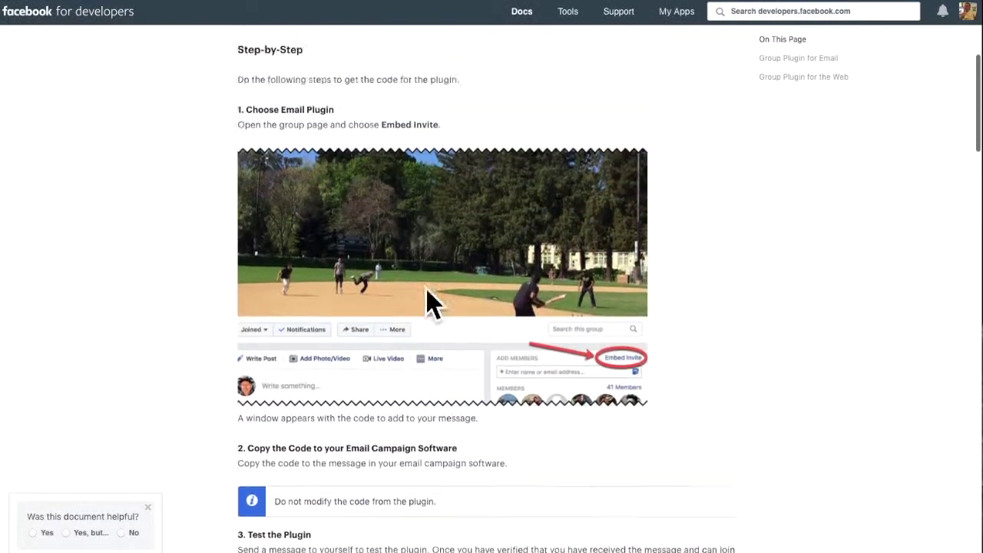
{"action": "scroll", "coordinate": [432, 301], "scroll_direction": "up", "scroll_amount": 2}
{"action": "scroll", "coordinate": [439, 302], "scroll_direction": "up", "scroll_amount": 1}
{"action": "scroll", "coordinate": [434, 295], "scroll_direction": "down", "scroll_amount": 5}
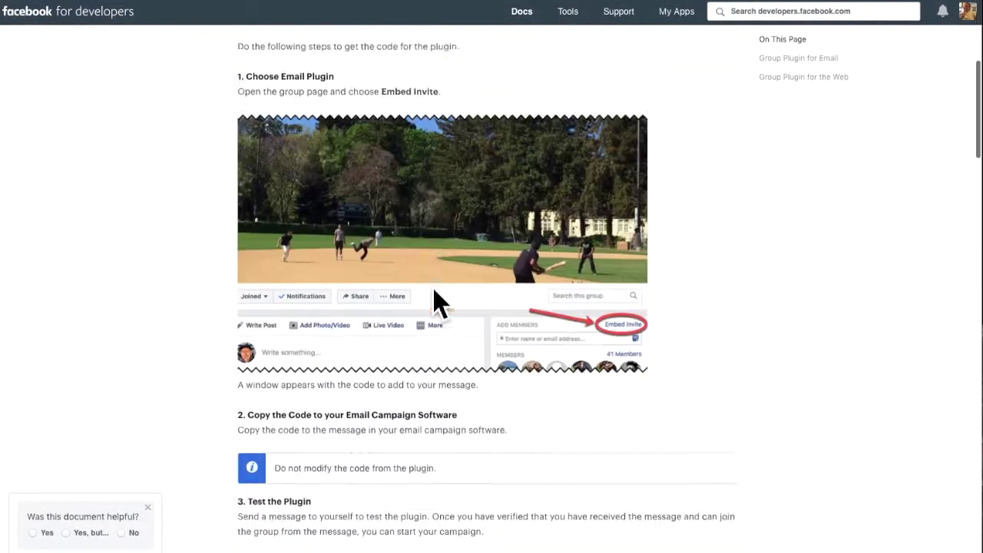
{"action": "scroll", "coordinate": [437, 298], "scroll_direction": "down", "scroll_amount": 2}
{"action": "scroll", "coordinate": [436, 242], "scroll_direction": "down", "scroll_amount": 2}
{"action": "scroll", "coordinate": [433, 237], "scroll_direction": "down", "scroll_amount": 4}
{"action": "scroll", "coordinate": [435, 300], "scroll_direction": "down", "scroll_amount": 1}
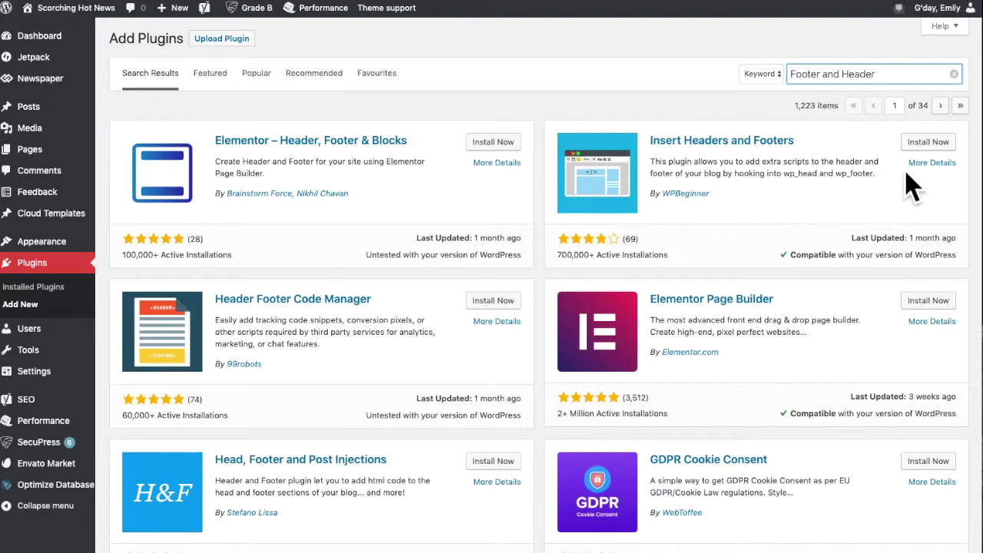
Install and activate the Insert Headers and Footers plugin.
{"action": "left_click", "coordinate": [940, 150]}
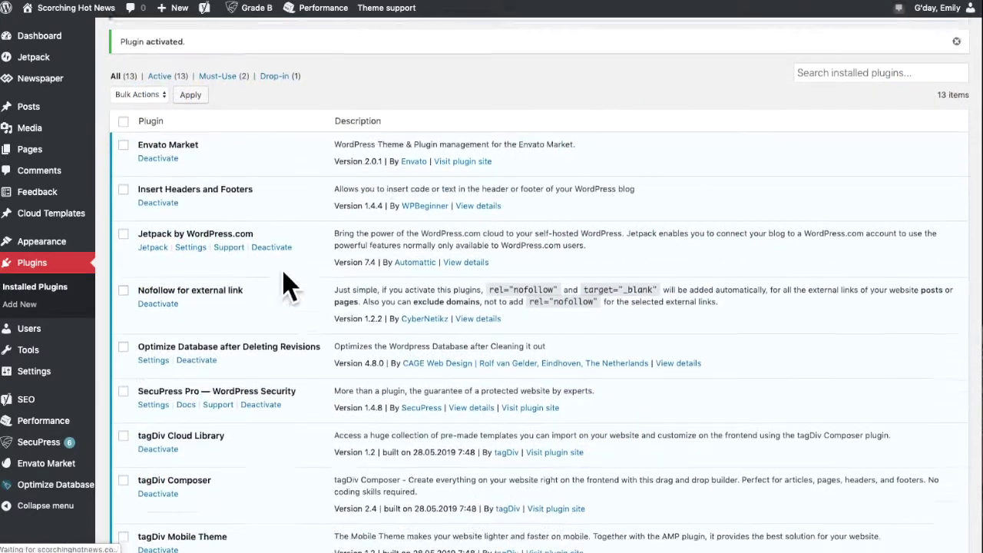
{"action": "scroll", "coordinate": [281, 281], "scroll_direction": "down", "scroll_amount": 3}
{"action": "scroll", "coordinate": [281, 281], "scroll_direction": "down", "scroll_amount": 2}
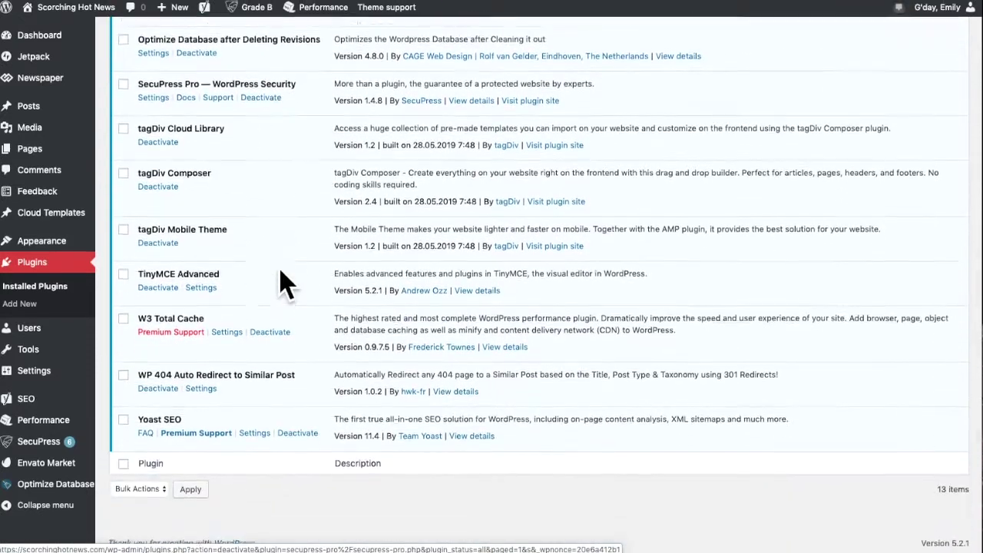
{"action": "scroll", "coordinate": [287, 283], "scroll_direction": "up", "scroll_amount": 2}
{"action": "scroll", "coordinate": [295, 285], "scroll_direction": "up", "scroll_amount": 3}
{"action": "scroll", "coordinate": [285, 281], "scroll_direction": "up", "scroll_amount": 2}
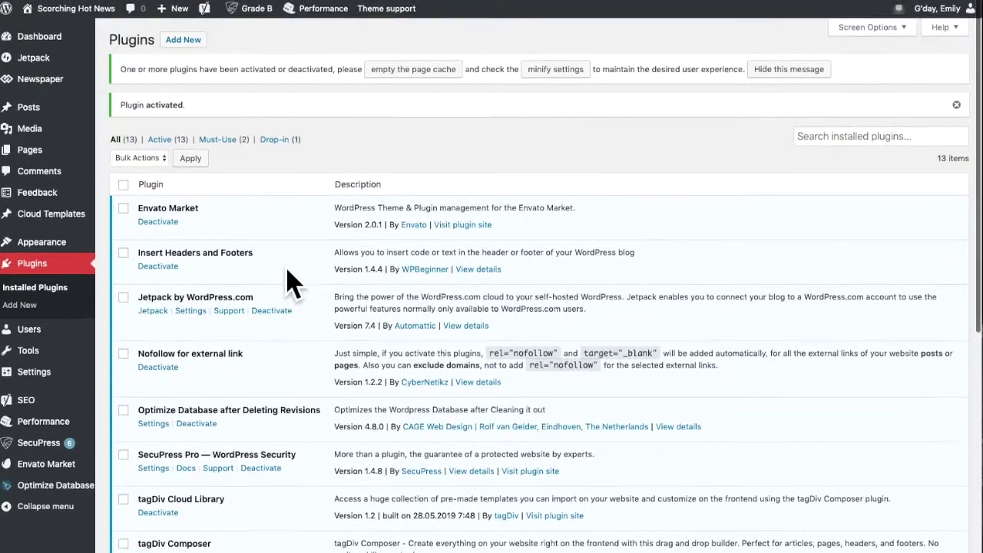
{"action": "scroll", "coordinate": [301, 281], "scroll_direction": "down", "scroll_amount": 1}
{"action": "scroll", "coordinate": [304, 284], "scroll_direction": "down", "scroll_amount": 2}
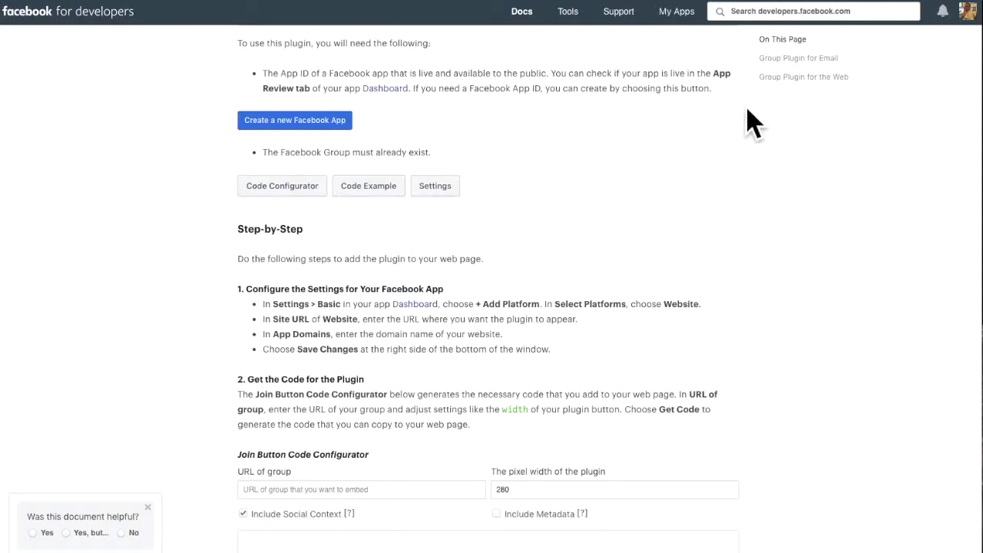
Scroll through the Group Plugin documentation, then switch to the Page Plugin docs.
{"action": "scroll", "coordinate": [737, 123], "scroll_direction": "up", "scroll_amount": 2}
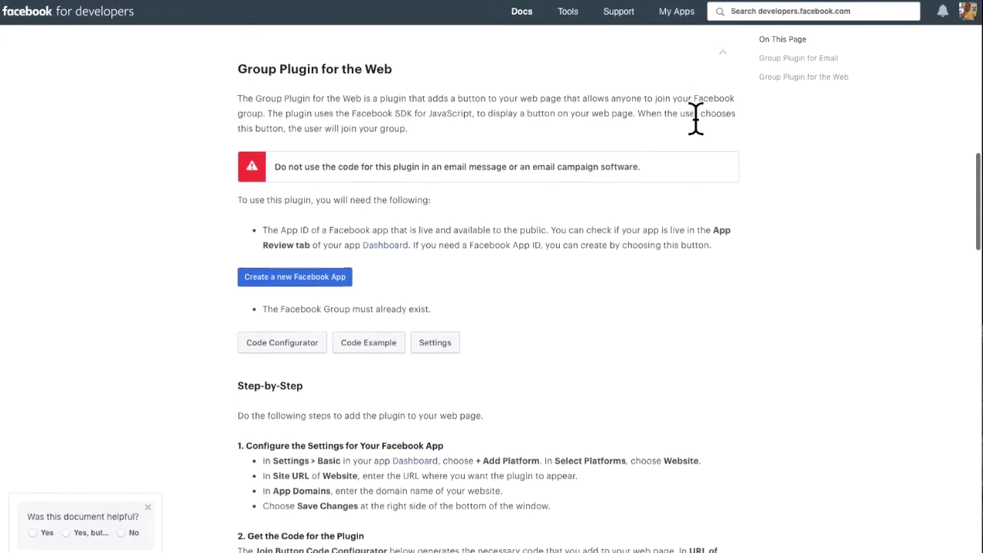
{"action": "scroll", "coordinate": [604, 136], "scroll_direction": "down", "scroll_amount": 2}
{"action": "scroll", "coordinate": [606, 134], "scroll_direction": "down", "scroll_amount": 2}
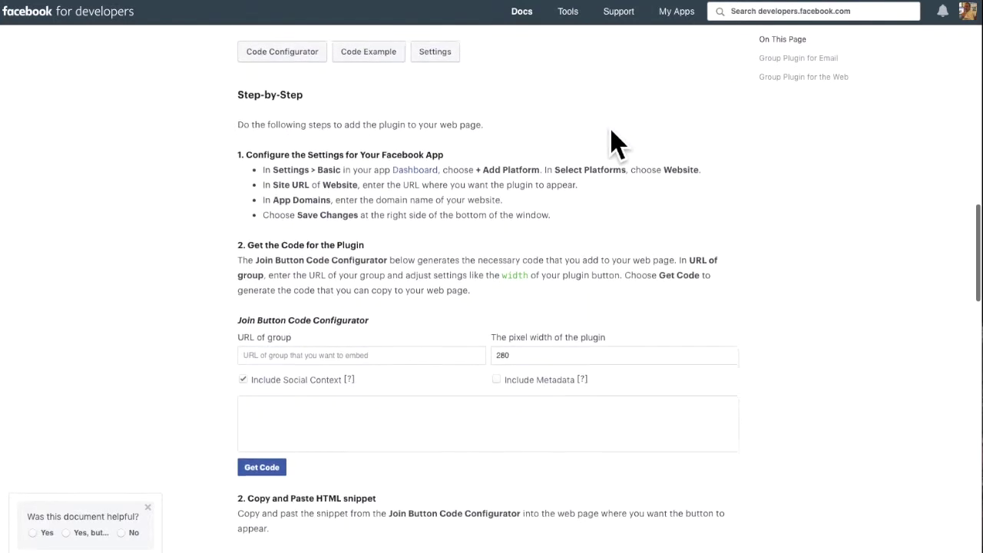
{"action": "scroll", "coordinate": [609, 132], "scroll_direction": "down", "scroll_amount": 1}
{"action": "scroll", "coordinate": [614, 142], "scroll_direction": "up", "scroll_amount": 2}
{"action": "scroll", "coordinate": [615, 142], "scroll_direction": "up", "scroll_amount": 2}
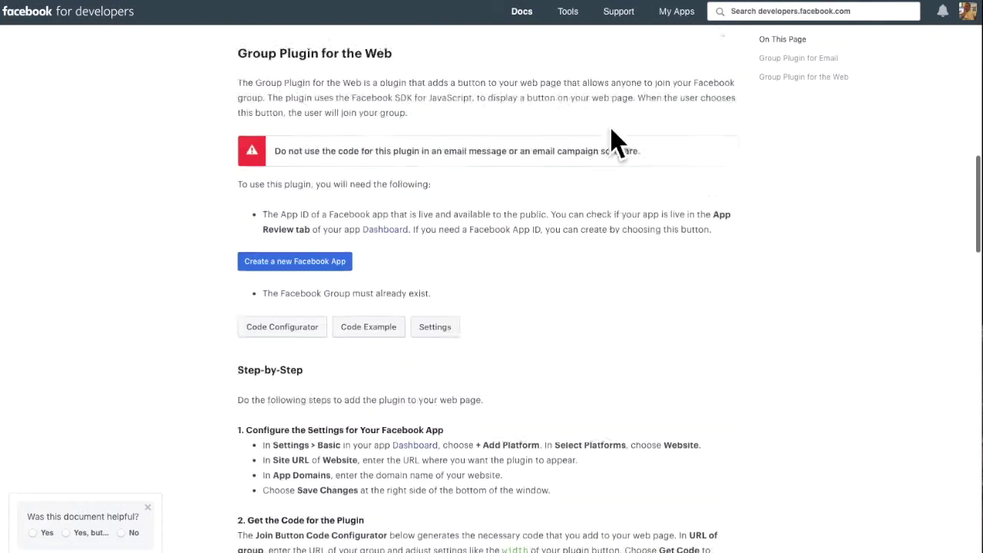
{"action": "scroll", "coordinate": [614, 142], "scroll_direction": "up", "scroll_amount": 5}
{"action": "scroll", "coordinate": [614, 142], "scroll_direction": "up", "scroll_amount": 6}
{"action": "scroll", "coordinate": [615, 143], "scroll_direction": "up", "scroll_amount": 2}
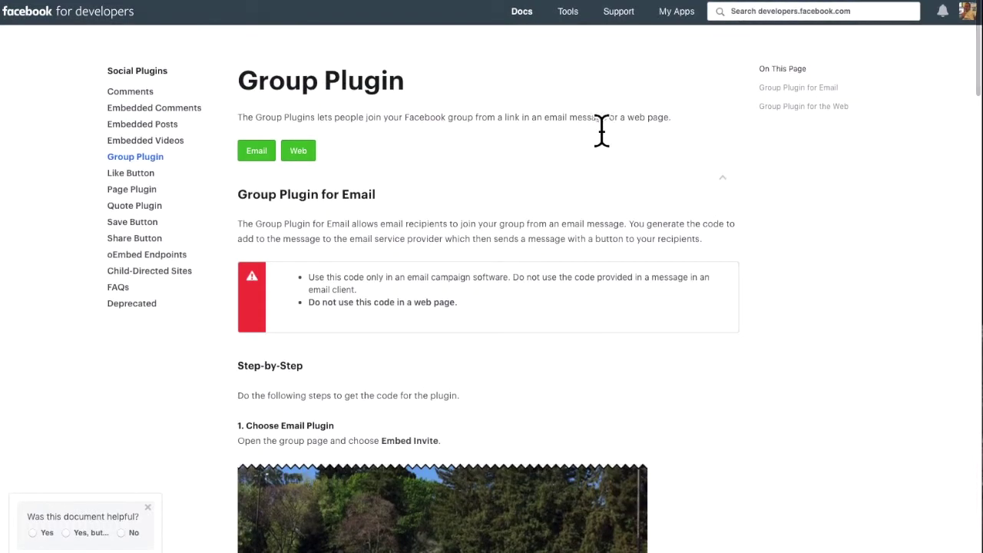
{"action": "scroll", "coordinate": [303, 199], "scroll_direction": "down", "scroll_amount": 1}
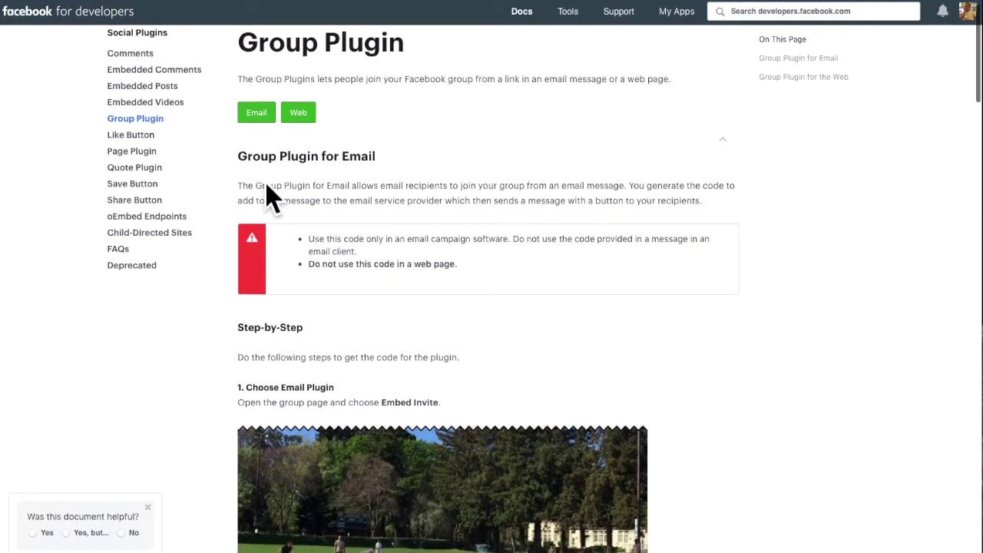
{"action": "left_click", "coordinate": [155, 164]}
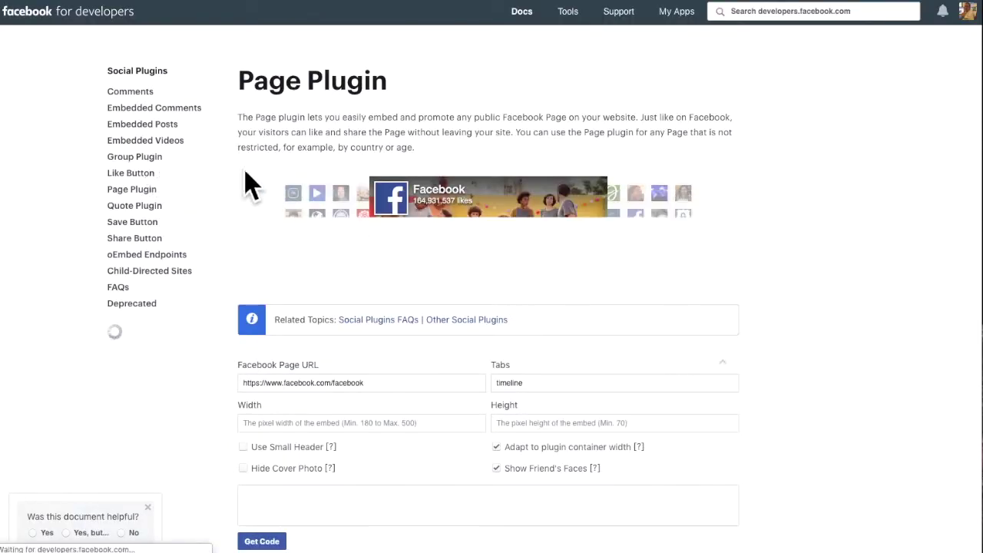
Return to the Group Plugin docs and scroll down to the Join Button Code Configurator.
{"action": "left_click", "coordinate": [161, 162]}
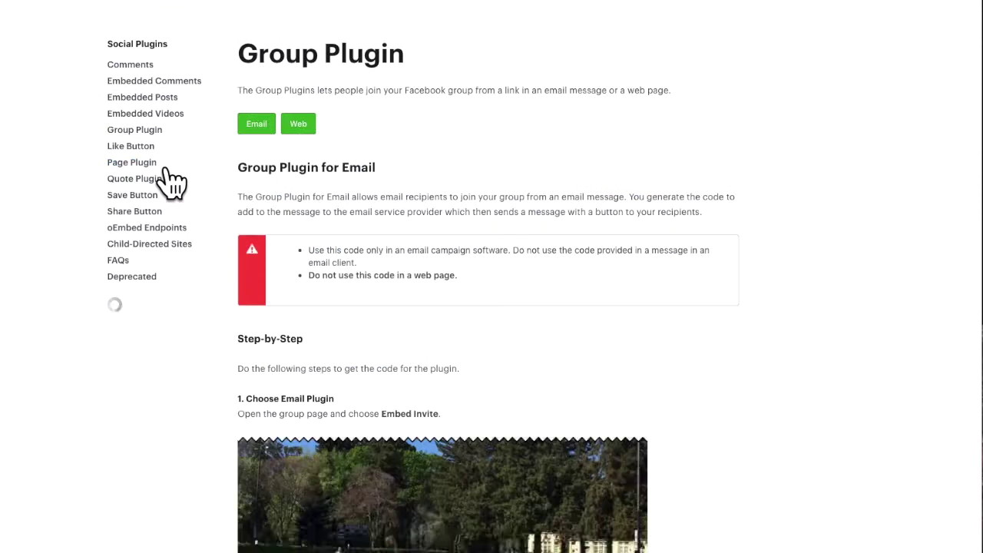
{"action": "scroll", "coordinate": [313, 213], "scroll_direction": "down", "scroll_amount": 2}
{"action": "scroll", "coordinate": [457, 219], "scroll_direction": "down", "scroll_amount": 5}
{"action": "scroll", "coordinate": [456, 220], "scroll_direction": "down", "scroll_amount": 4}
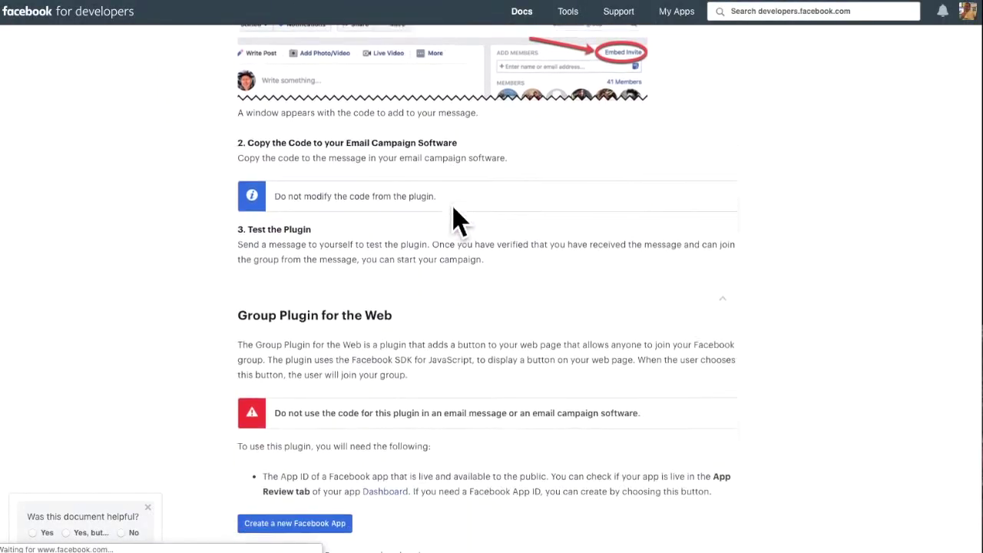
{"action": "scroll", "coordinate": [456, 220], "scroll_direction": "up", "scroll_amount": 3}
{"action": "scroll", "coordinate": [457, 219], "scroll_direction": "up", "scroll_amount": 1}
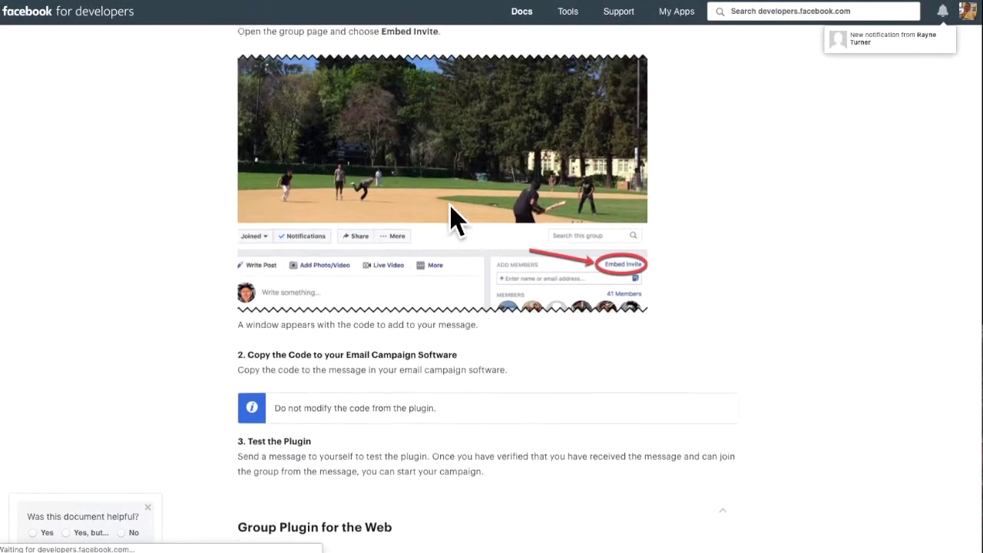
{"action": "scroll", "coordinate": [452, 215], "scroll_direction": "down", "scroll_amount": 2}
{"action": "scroll", "coordinate": [450, 213], "scroll_direction": "down", "scroll_amount": 2}
{"action": "scroll", "coordinate": [450, 213], "scroll_direction": "down", "scroll_amount": 3}
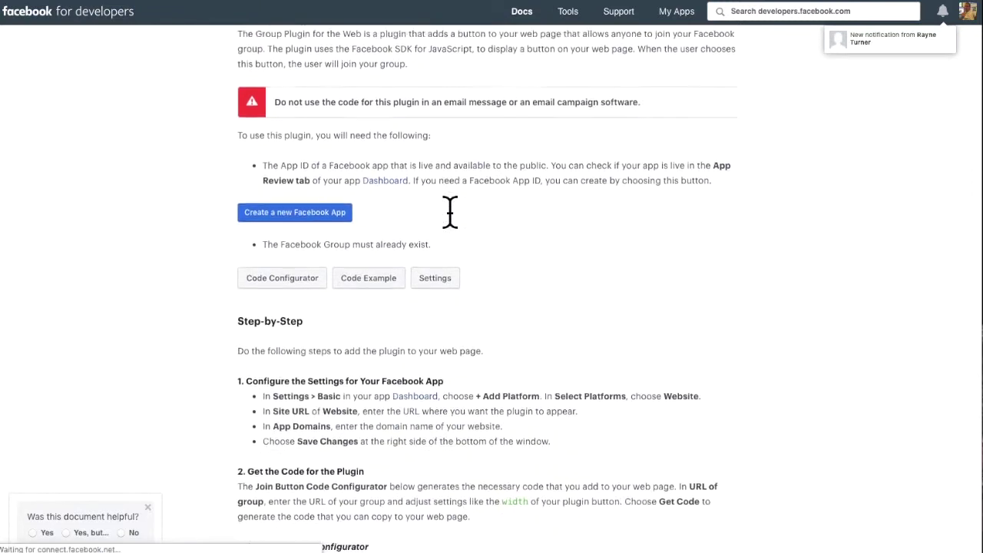
{"action": "scroll", "coordinate": [451, 213], "scroll_direction": "down", "scroll_amount": 1}
{"action": "scroll", "coordinate": [452, 215], "scroll_direction": "down", "scroll_amount": 1}
{"action": "scroll", "coordinate": [453, 220], "scroll_direction": "down", "scroll_amount": 2}
{"action": "scroll", "coordinate": [453, 216], "scroll_direction": "down", "scroll_amount": 2}
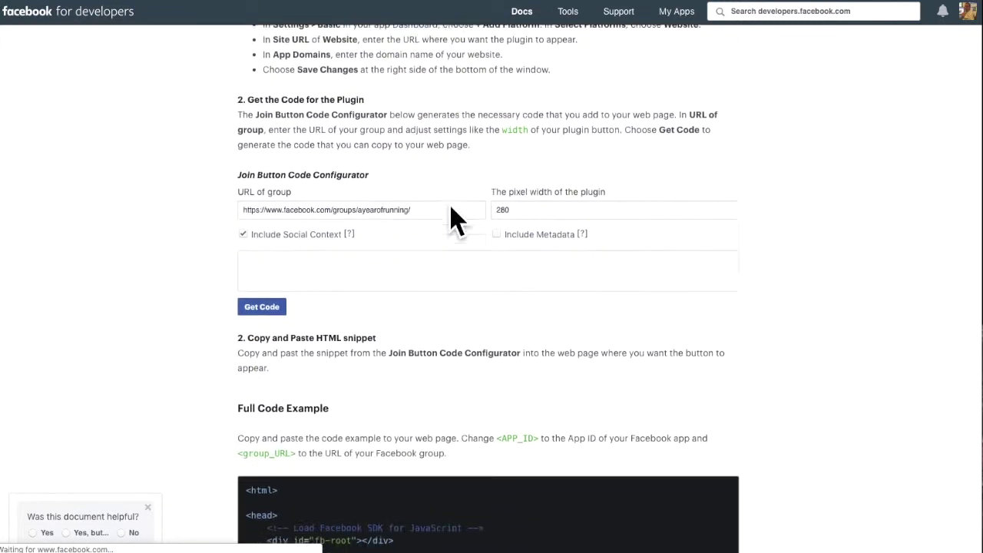
{"action": "scroll", "coordinate": [453, 215], "scroll_direction": "down", "scroll_amount": 1}
{"action": "scroll", "coordinate": [454, 207], "scroll_direction": "up", "scroll_amount": 1}
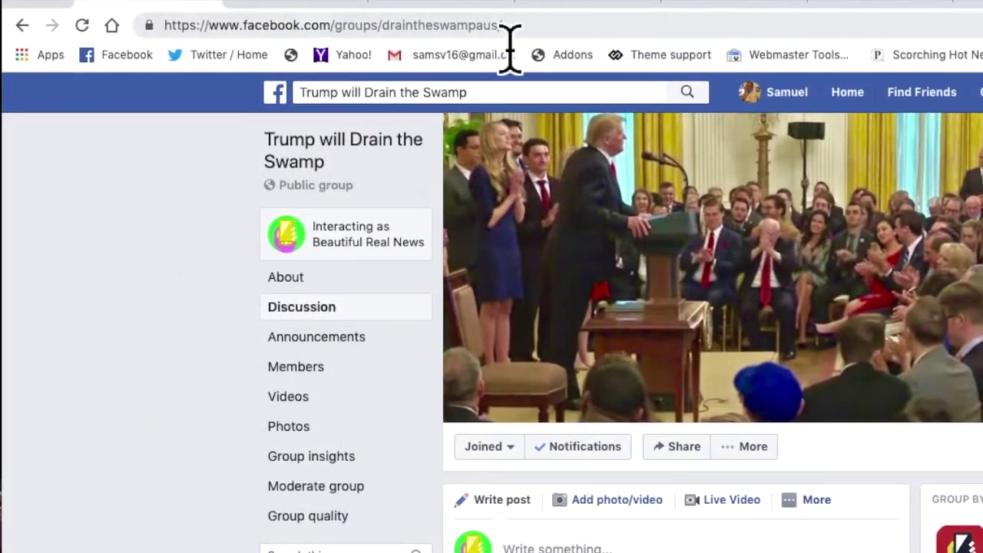
Copy the Trump will Drain the Swamp group's URL from the address bar.
{"action": "left_click_drag", "start_coordinate": [540, 30], "coordinate": [140, 38]}
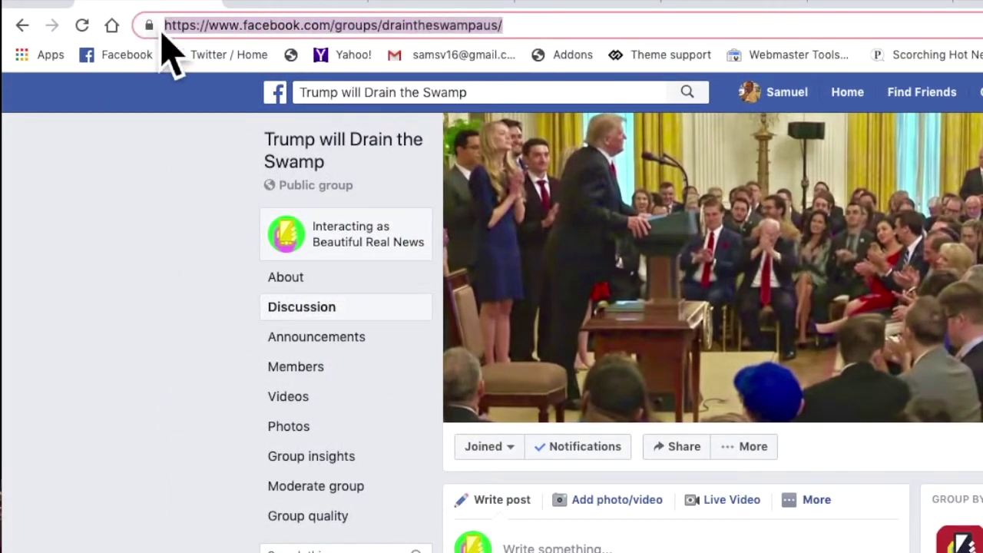
{"action": "right_click", "coordinate": [298, 35]}
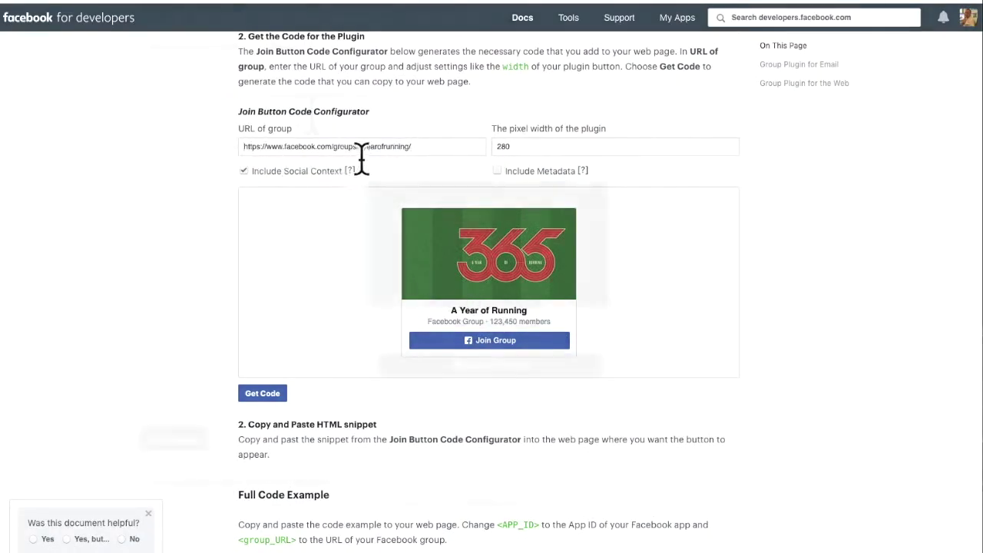
Replace the configurator's sample URL with the copied group address and refresh the preview.
{"action": "left_click_drag", "start_coordinate": [423, 147], "coordinate": [221, 146]}
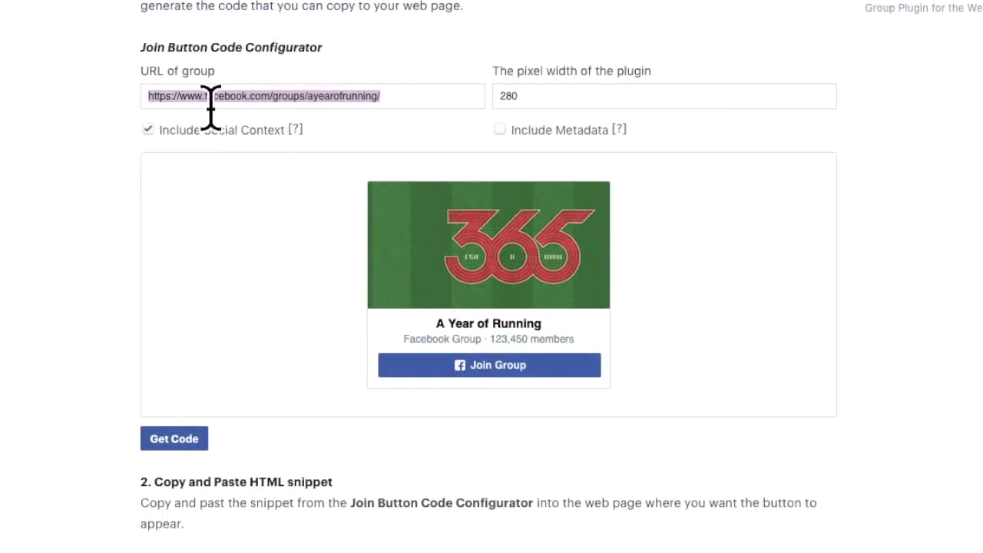
{"action": "right_click", "coordinate": [204, 97]}
{"action": "left_click", "coordinate": [257, 239]}
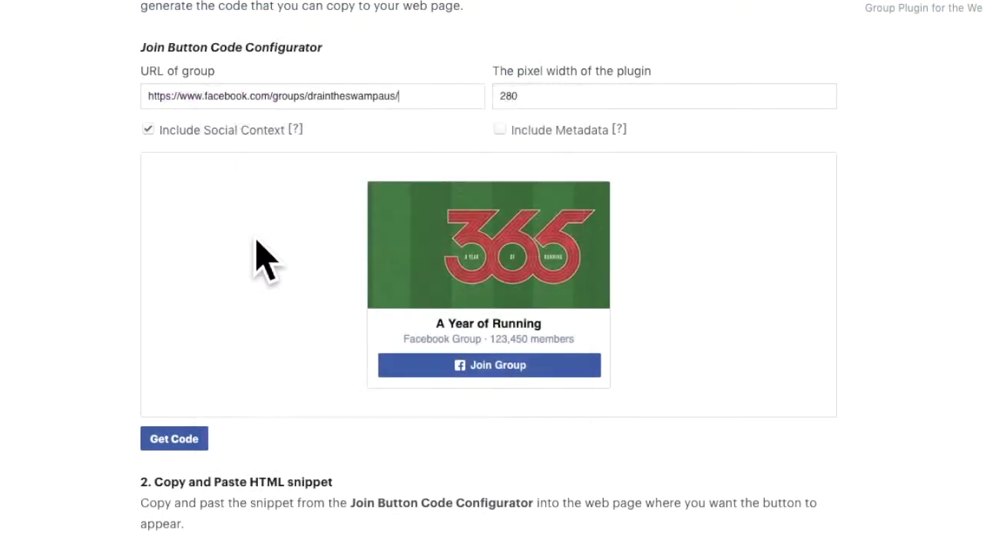
{"action": "double_click", "coordinate": [257, 243]}
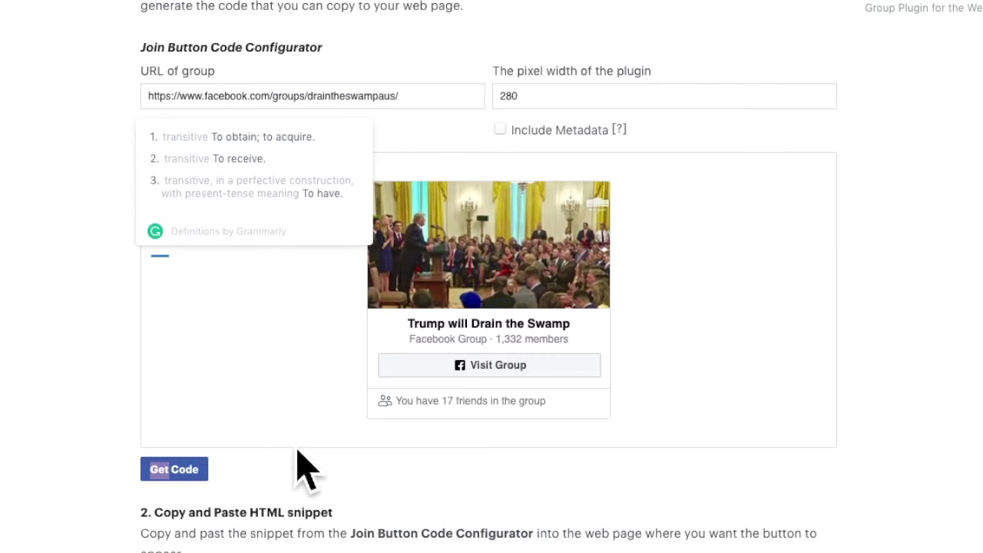
Generate the group plugin code and copy the Step 2 JavaScript SDK snippet.
{"action": "scroll", "coordinate": [341, 375], "scroll_direction": "down", "scroll_amount": 1}
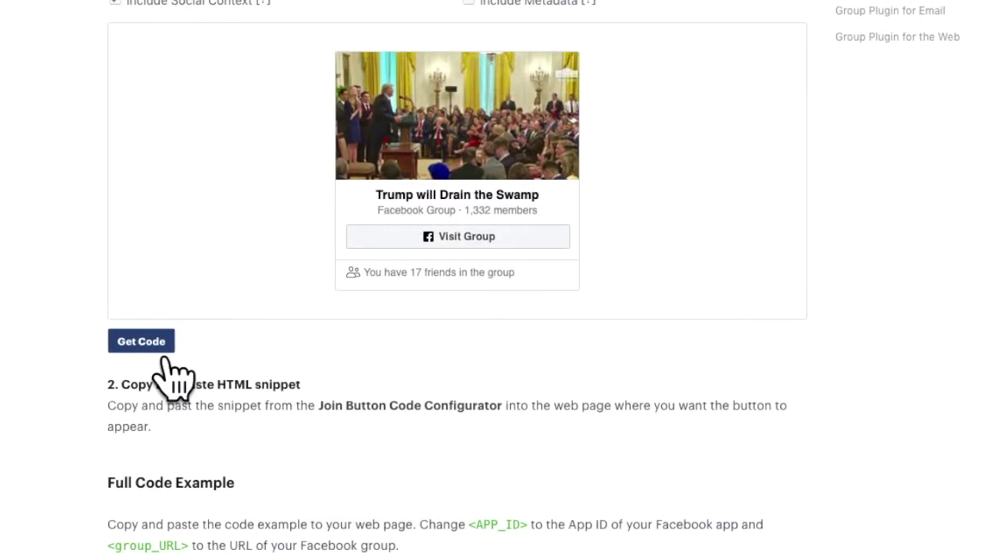
{"action": "left_click", "coordinate": [163, 352]}
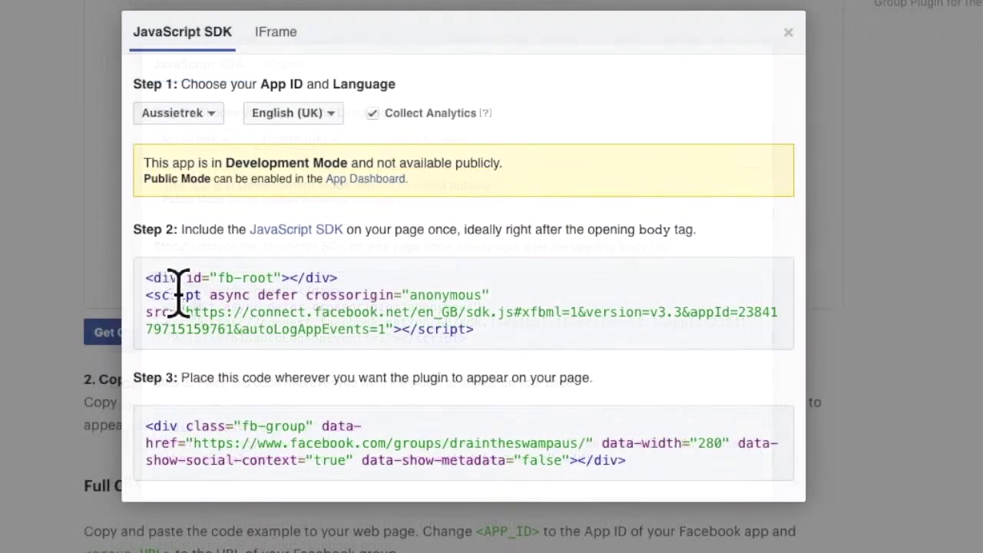
{"action": "left_click_drag", "start_coordinate": [148, 278], "coordinate": [507, 350]}
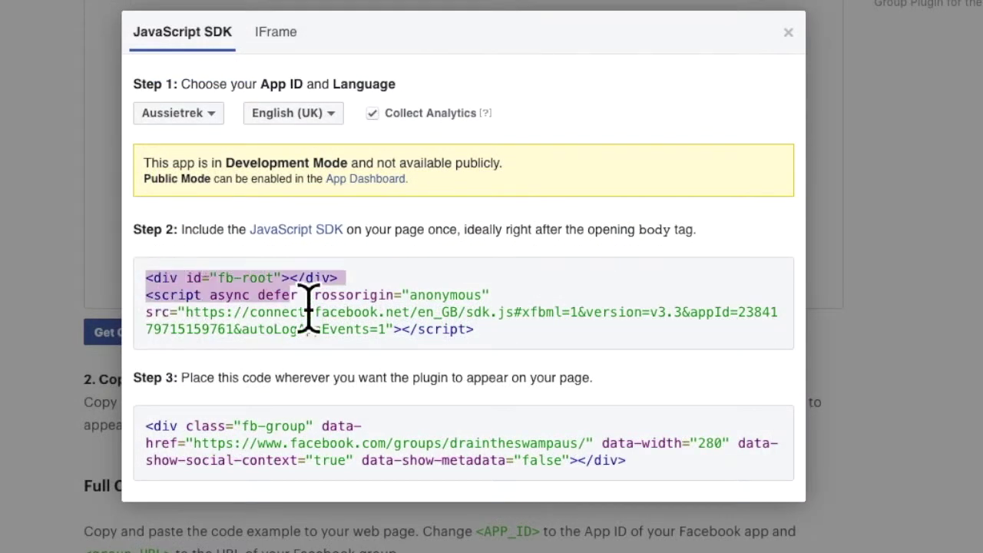
{"action": "right_click", "coordinate": [405, 303]}
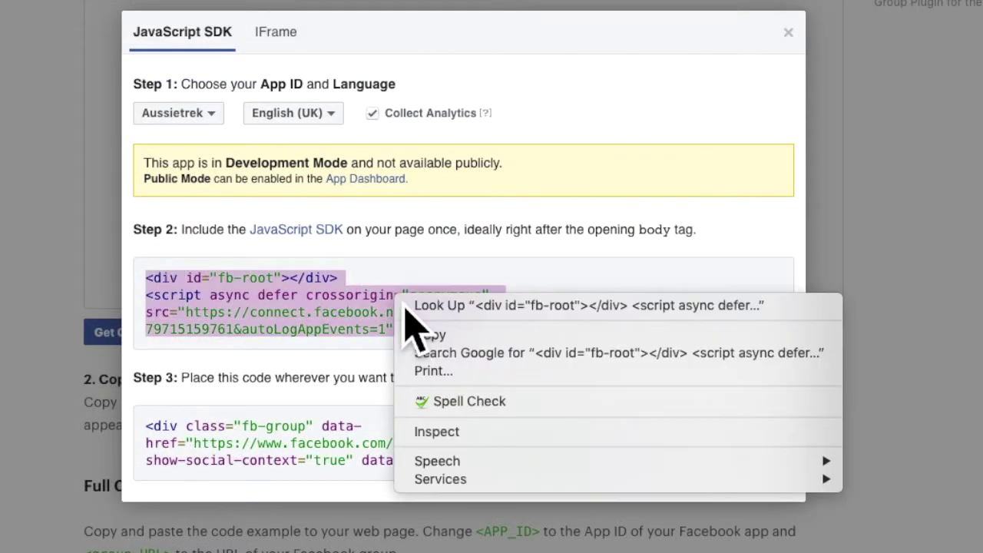
{"action": "left_click", "coordinate": [461, 335]}
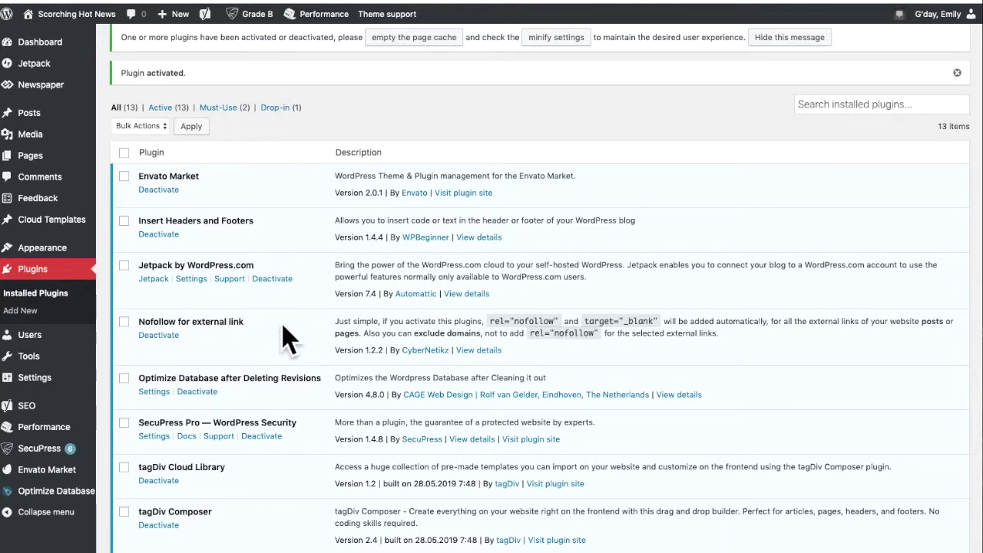
Paste the SDK snippet into Scripts in Footer under Settings > Insert Headers and Footers.
{"action": "scroll", "coordinate": [61, 376], "scroll_direction": "down", "scroll_amount": 2}
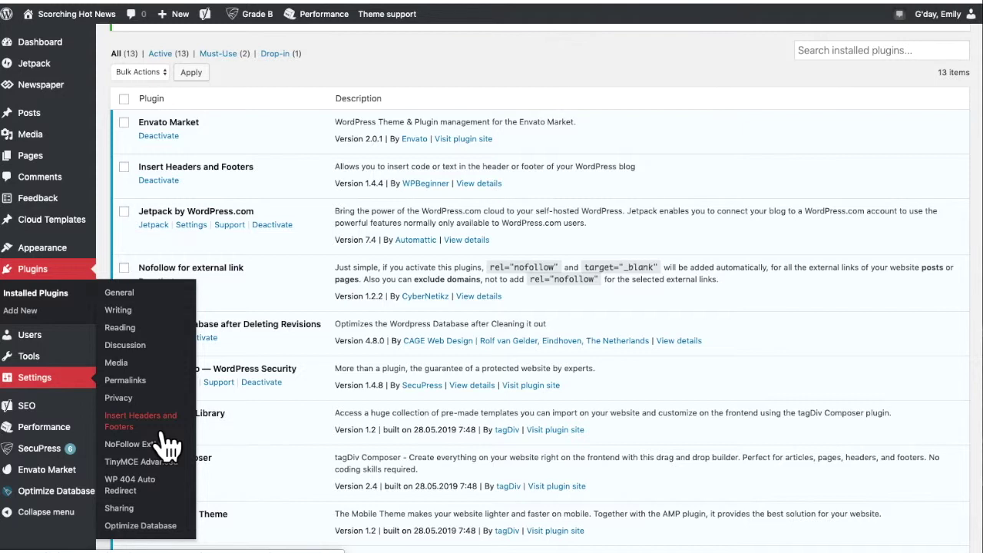
{"action": "left_click", "coordinate": [140, 421]}
{"action": "right_click", "coordinate": [128, 227]}
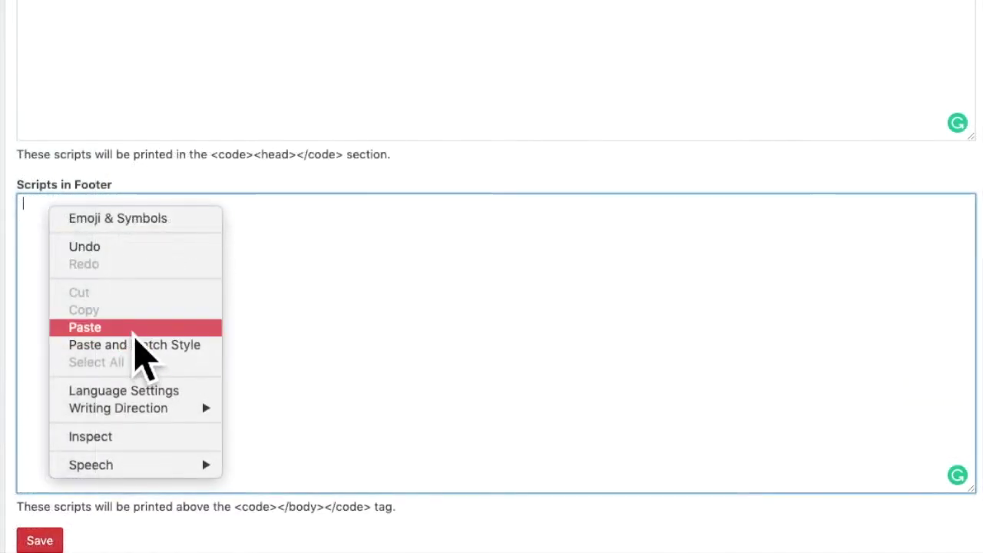
{"action": "left_click", "coordinate": [136, 330]}
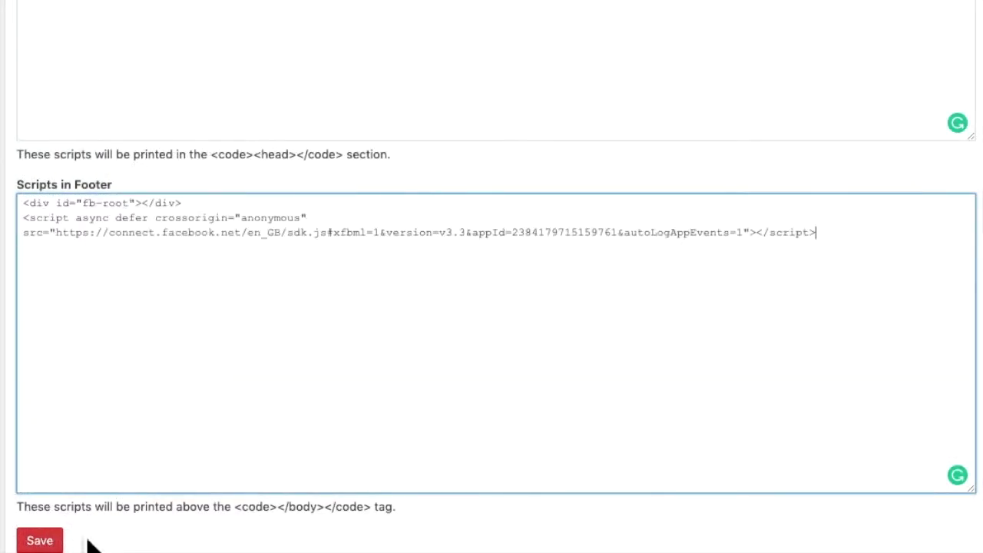
{"action": "scroll", "coordinate": [206, 507], "scroll_direction": "down", "scroll_amount": 2}
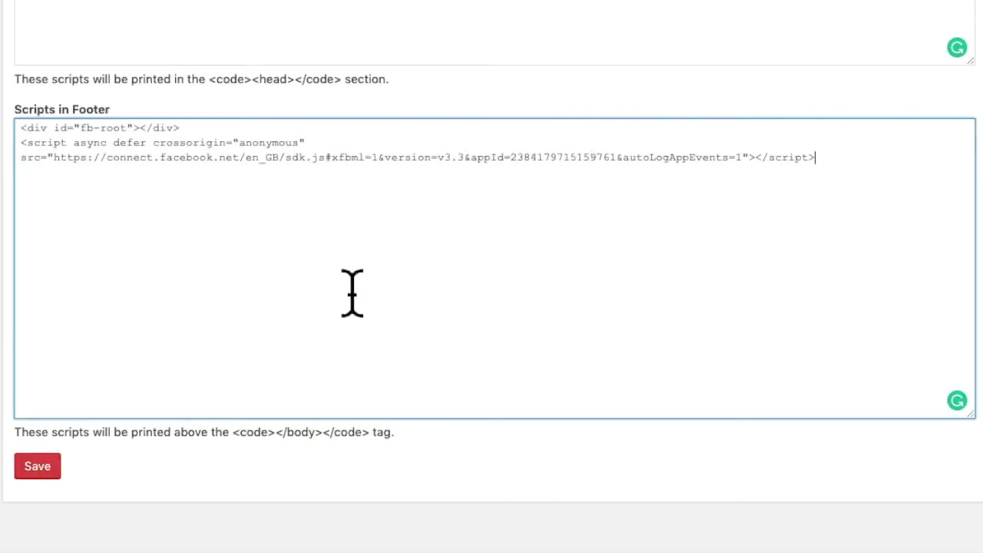
{"action": "scroll", "coordinate": [224, 246], "scroll_direction": "up", "scroll_amount": 2}
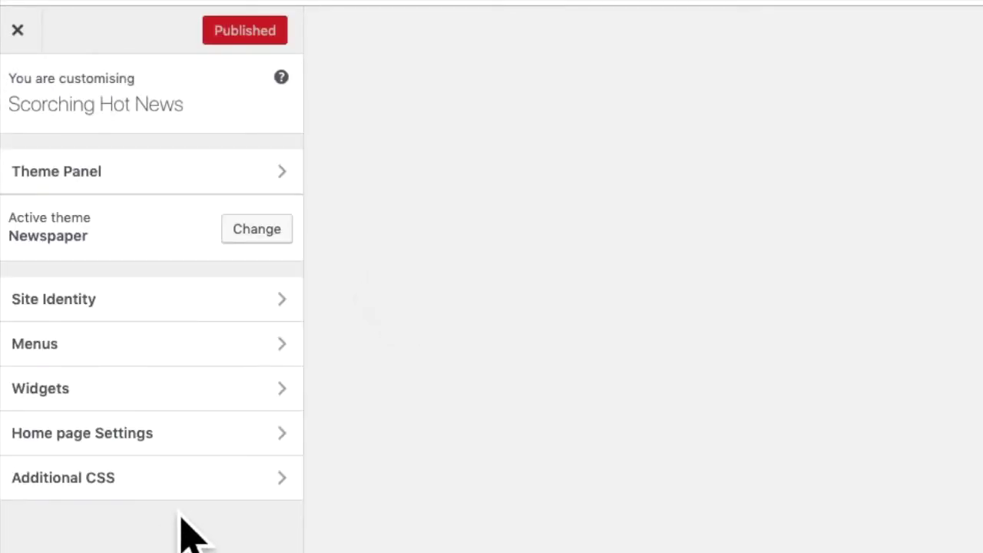
Navigate the Customizer's Widgets panel to the Footer 2 widget area.
{"action": "left_click", "coordinate": [224, 410]}
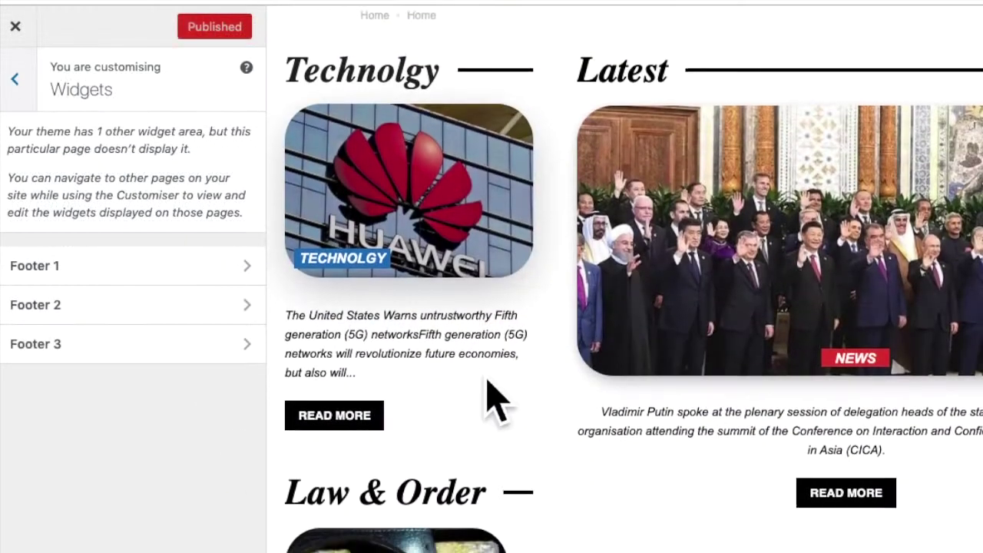
{"action": "scroll", "coordinate": [491, 400], "scroll_direction": "down", "scroll_amount": 1}
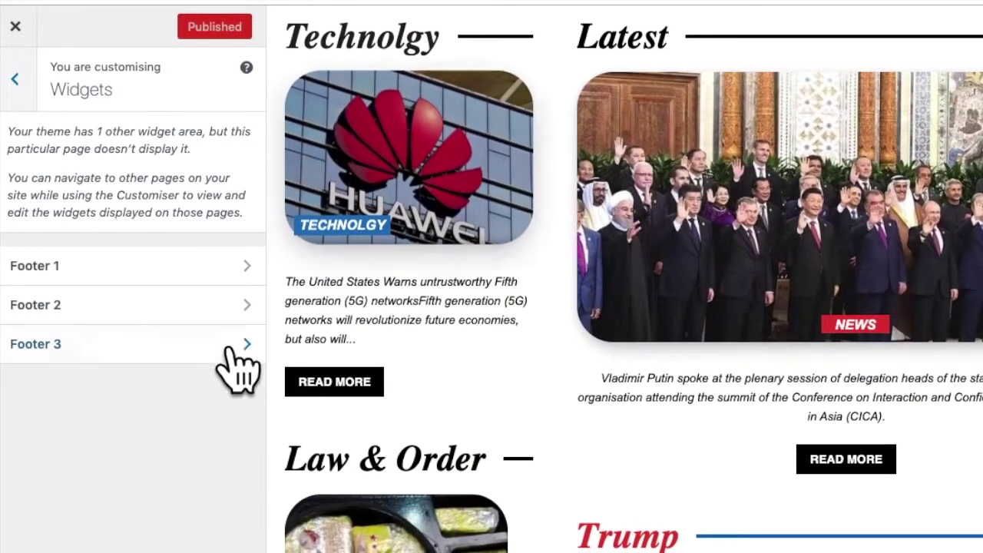
{"action": "left_click", "coordinate": [132, 319]}
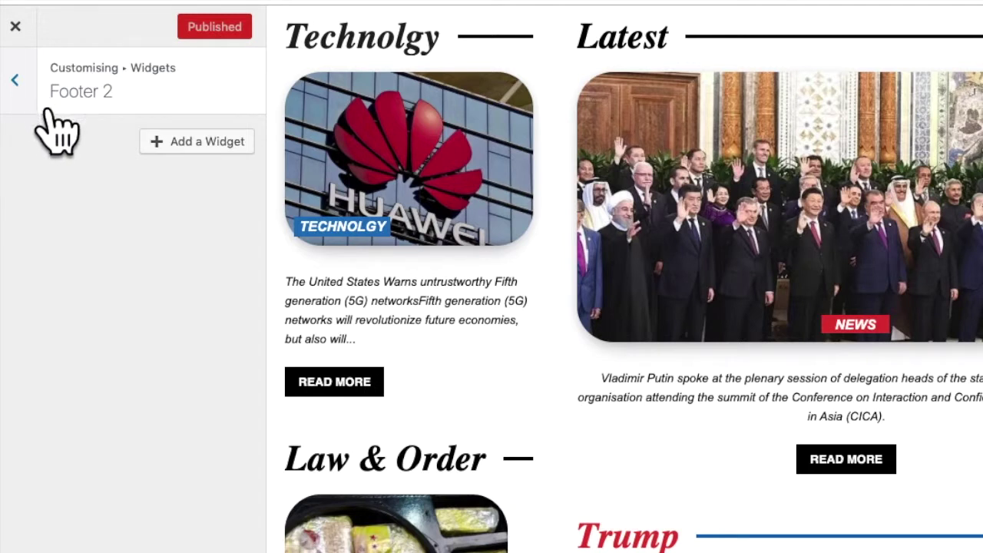
{"action": "scroll", "coordinate": [768, 500], "scroll_direction": "down", "scroll_amount": 1}
{"action": "scroll", "coordinate": [775, 507], "scroll_direction": "down", "scroll_amount": 3}
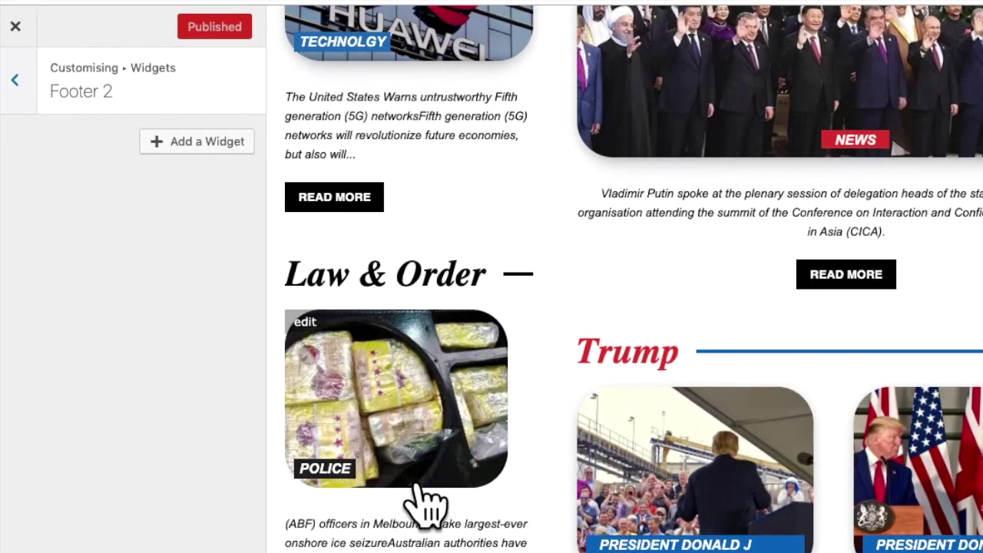
{"action": "left_click", "coordinate": [32, 96]}
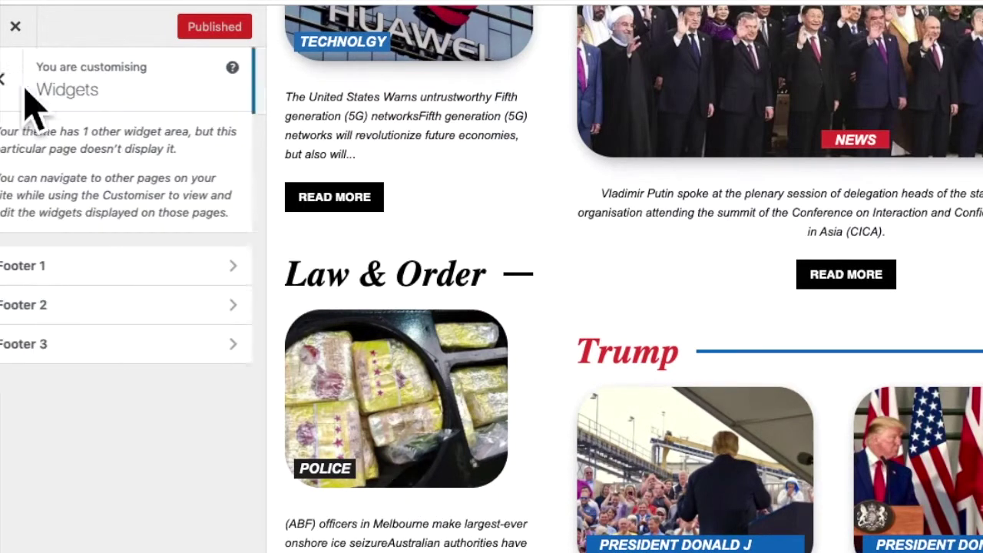
{"action": "left_click", "coordinate": [183, 311]}
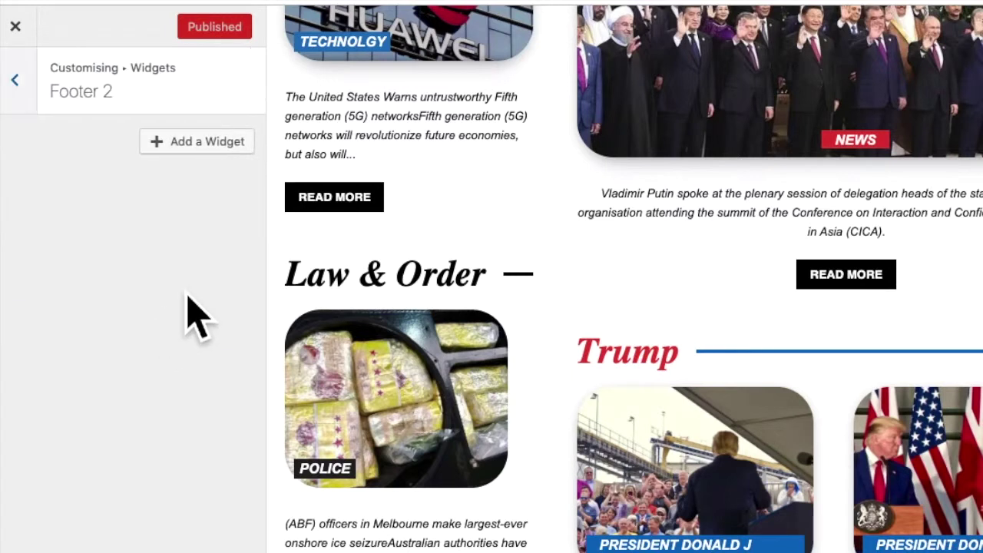
Add an empty Custom HTML widget to Footer 2.
{"action": "left_click", "coordinate": [230, 151]}
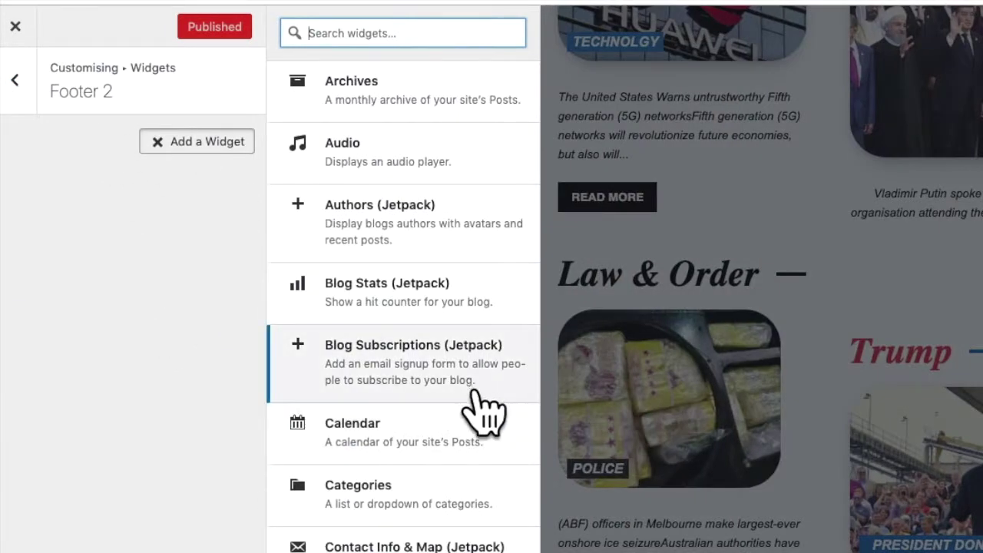
{"action": "scroll", "coordinate": [468, 361], "scroll_direction": "down", "scroll_amount": 2}
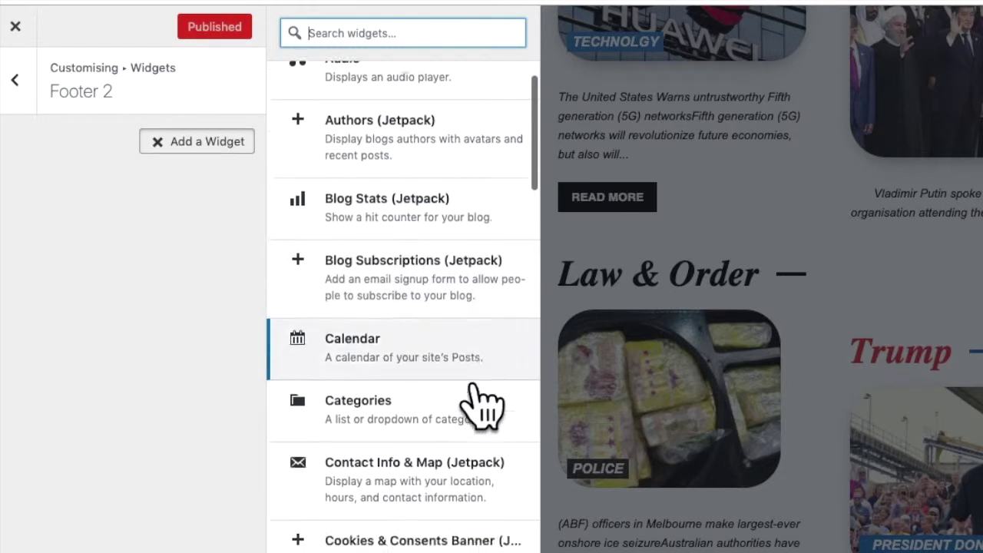
{"action": "scroll", "coordinate": [462, 361], "scroll_direction": "down", "scroll_amount": 3}
{"action": "scroll", "coordinate": [461, 399], "scroll_direction": "down", "scroll_amount": 1}
{"action": "left_click", "coordinate": [433, 515]}
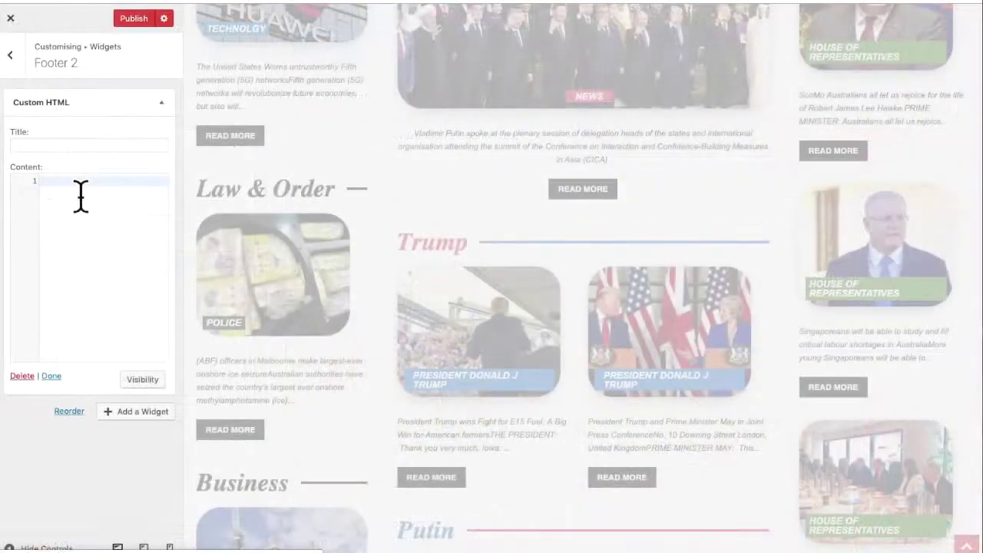
{"action": "scroll", "coordinate": [472, 374], "scroll_direction": "down", "scroll_amount": 1}
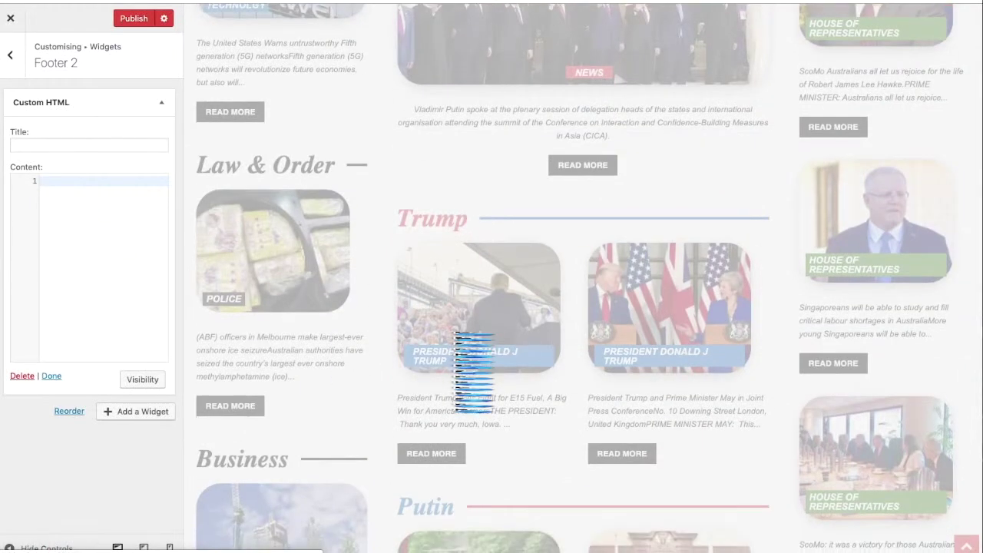
{"action": "scroll", "coordinate": [474, 372], "scroll_direction": "down", "scroll_amount": 1}
{"action": "scroll", "coordinate": [474, 373], "scroll_direction": "down", "scroll_amount": 2}
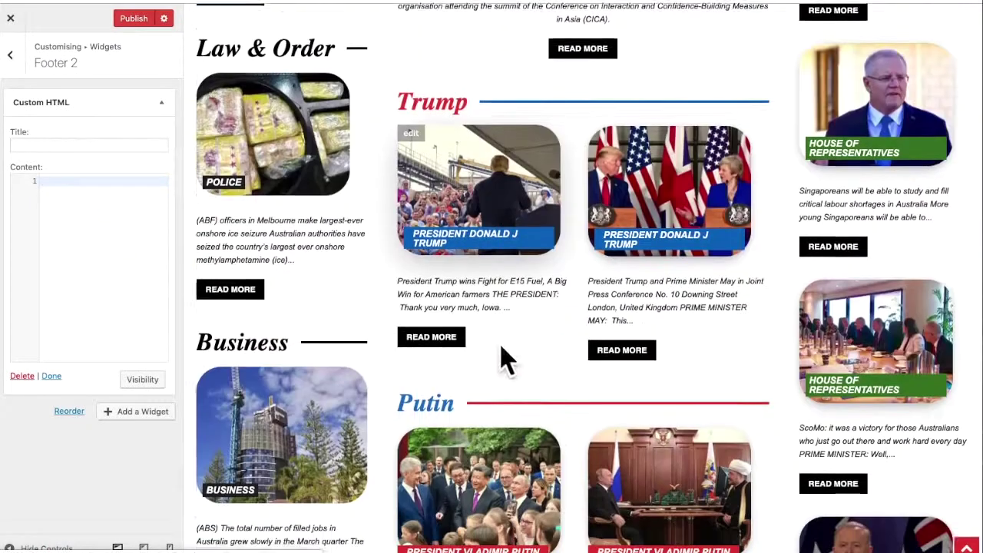
{"action": "scroll", "coordinate": [496, 361], "scroll_direction": "down", "scroll_amount": 2}
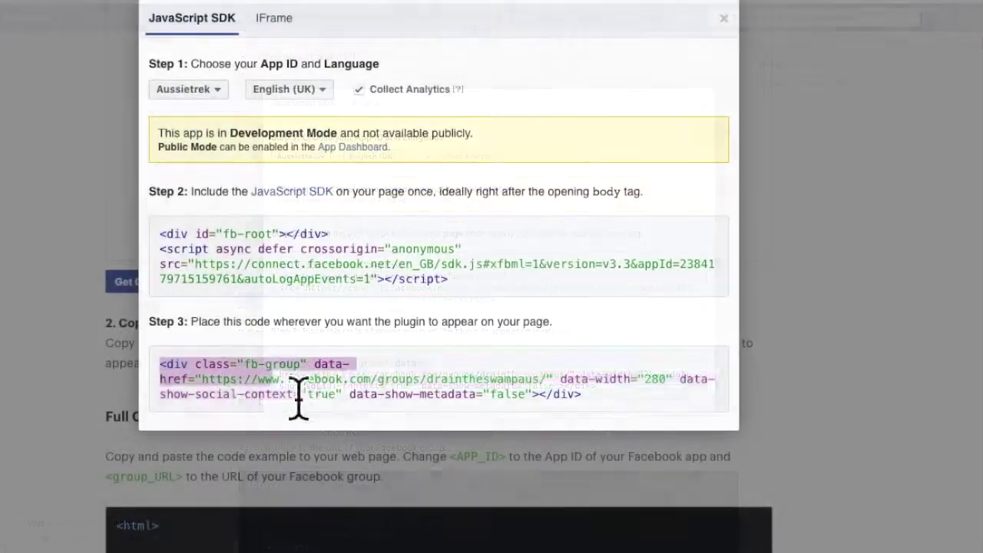
Select and copy the Step 3 fb-group code block from the Group Plugin dialog.
{"action": "left_click_drag", "start_coordinate": [280, 364], "coordinate": [613, 401]}
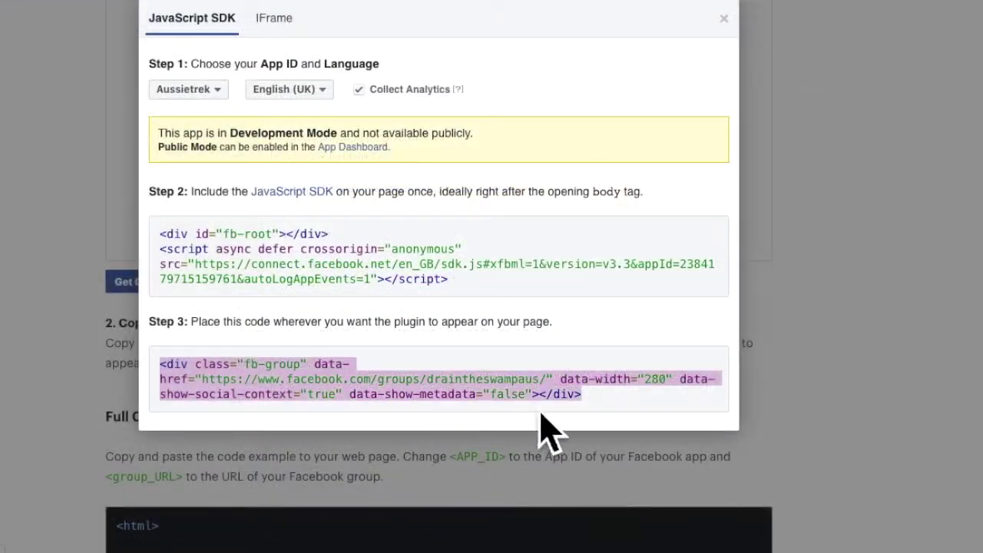
{"action": "right_click", "coordinate": [389, 380]}
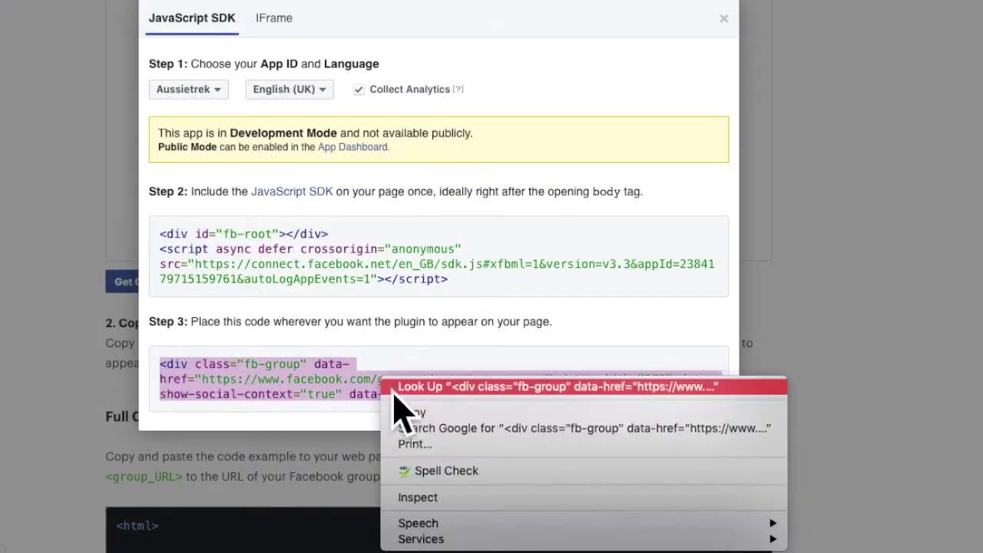
{"action": "left_click", "coordinate": [460, 411]}
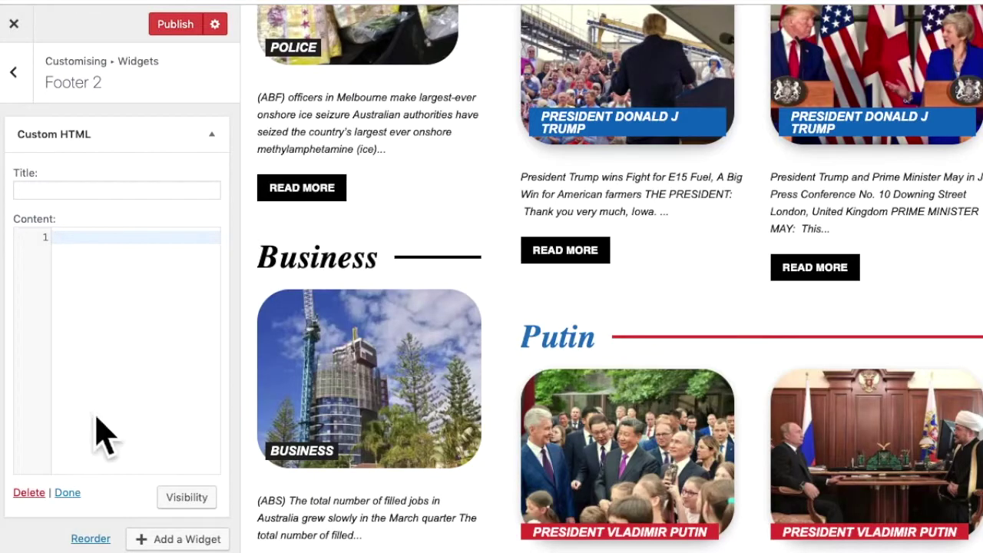
Paste the fb-group code into the Custom HTML widget and scroll the preview to the footer group card.
{"action": "right_click", "coordinate": [90, 241]}
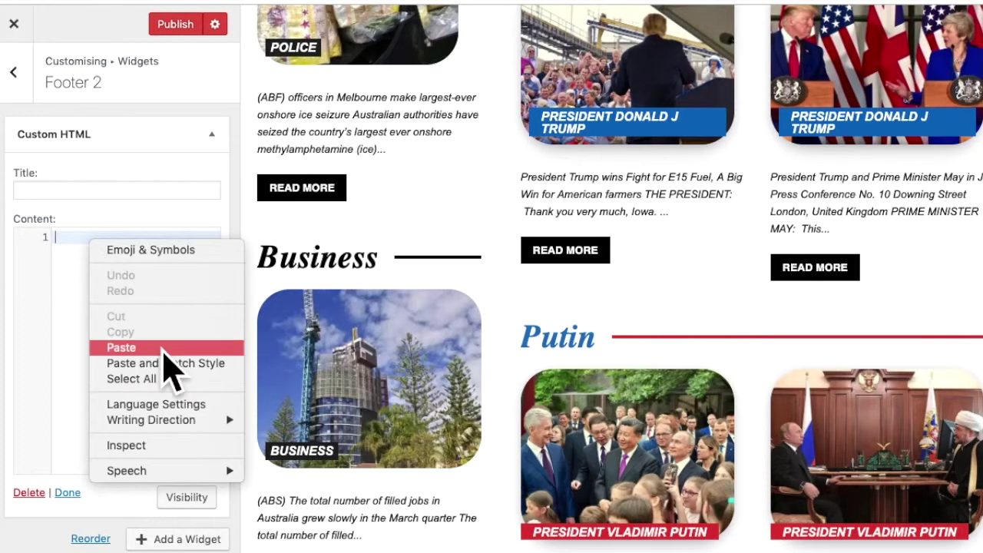
{"action": "left_click", "coordinate": [170, 371]}
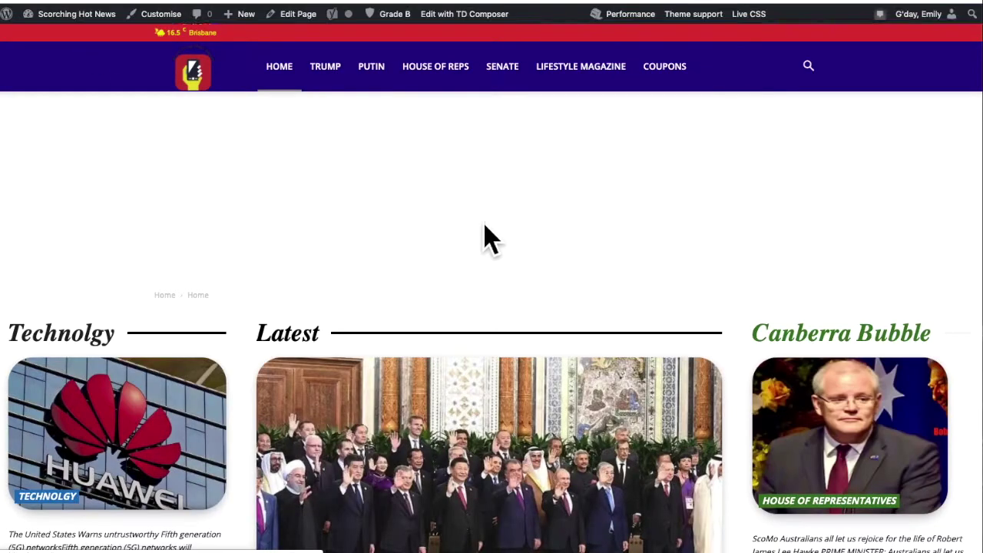
{"action": "scroll", "coordinate": [484, 234], "scroll_direction": "down", "scroll_amount": 3}
{"action": "scroll", "coordinate": [482, 230], "scroll_direction": "down", "scroll_amount": 3}
{"action": "scroll", "coordinate": [479, 220], "scroll_direction": "down", "scroll_amount": 3}
{"action": "scroll", "coordinate": [479, 220], "scroll_direction": "down", "scroll_amount": 3}
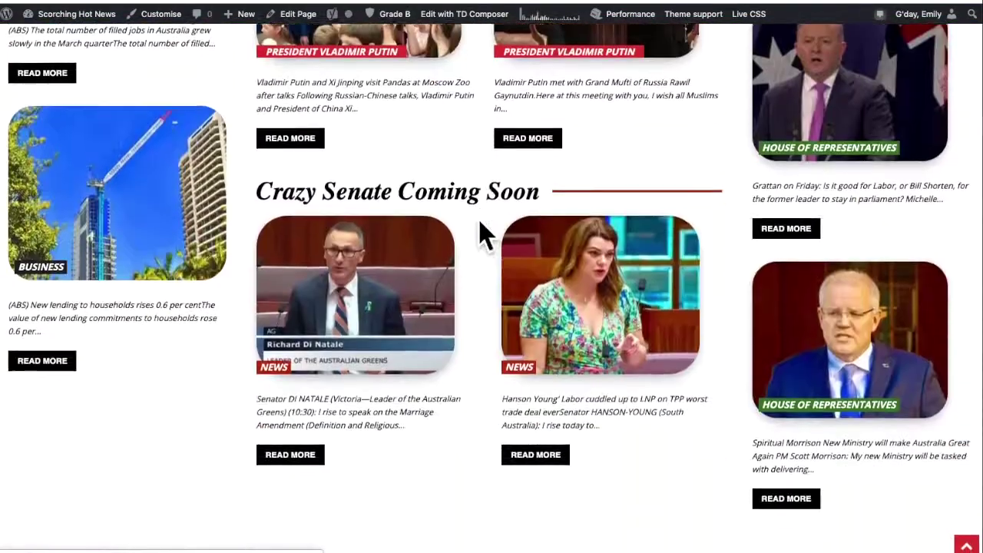
{"action": "scroll", "coordinate": [479, 220], "scroll_direction": "down", "scroll_amount": 3}
{"action": "scroll", "coordinate": [480, 220], "scroll_direction": "down", "scroll_amount": 3}
{"action": "scroll", "coordinate": [479, 220], "scroll_direction": "down", "scroll_amount": 5}
{"action": "scroll", "coordinate": [479, 220], "scroll_direction": "down", "scroll_amount": 5}
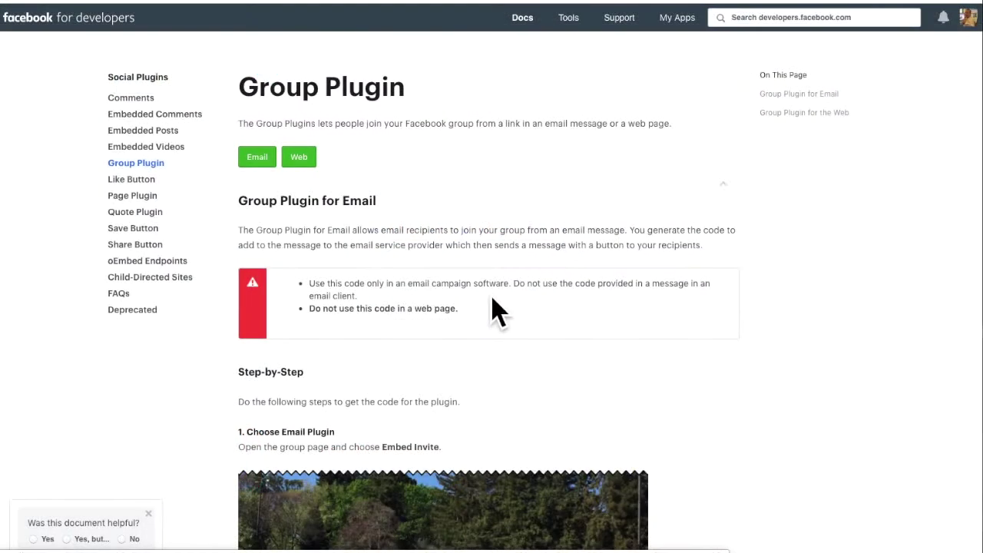
{"action": "scroll", "coordinate": [492, 291], "scroll_direction": "down", "scroll_amount": 3}
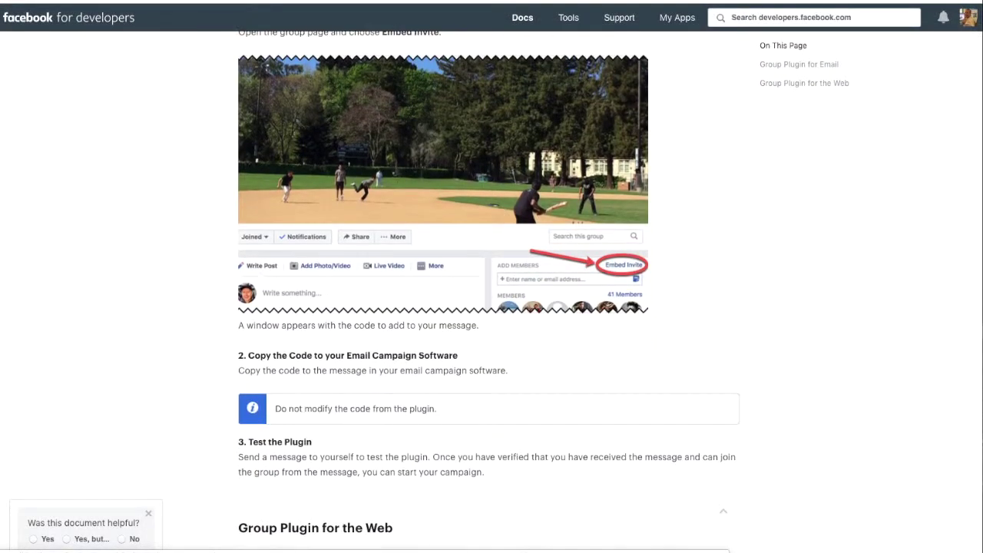